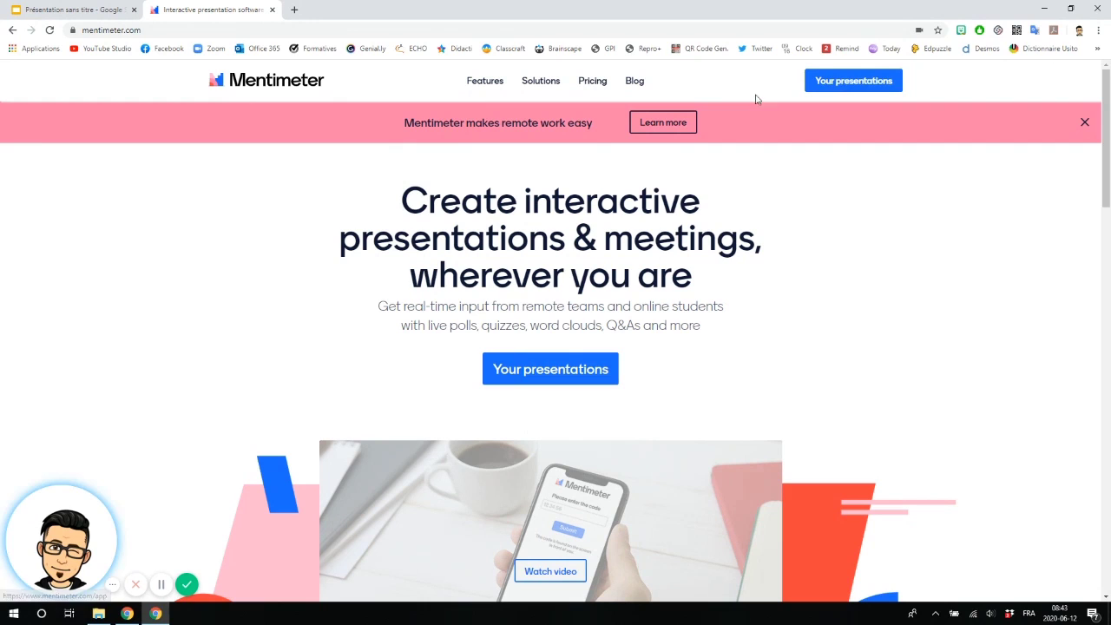
# Step: Open your presentations on Mentimeter and create a new presentation named Test
pyautogui.click(836, 90)
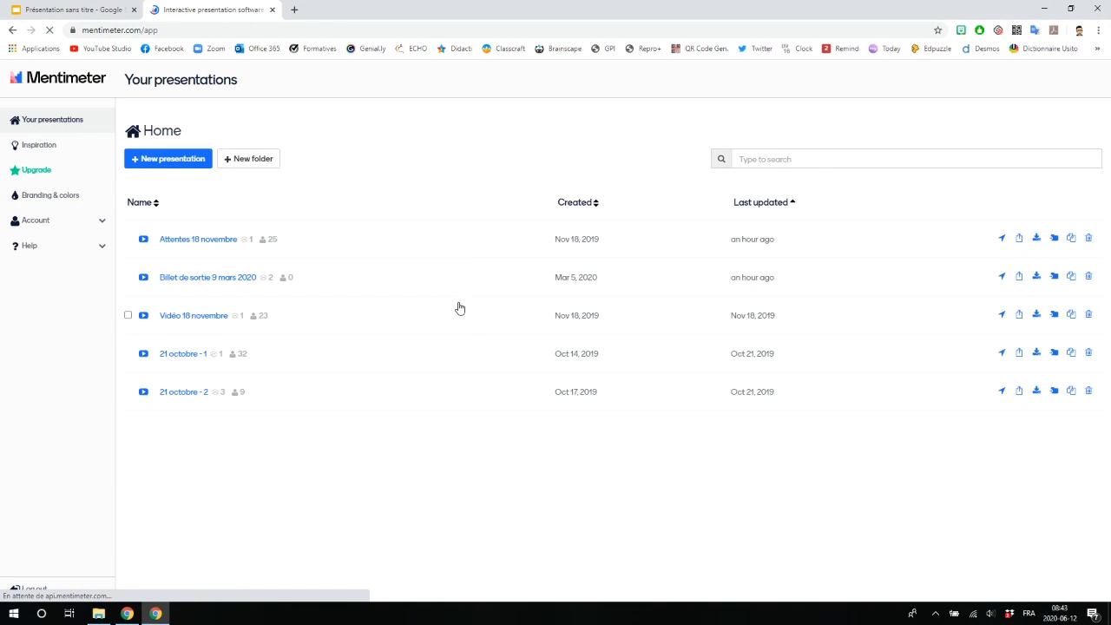
pyautogui.click(171, 162)
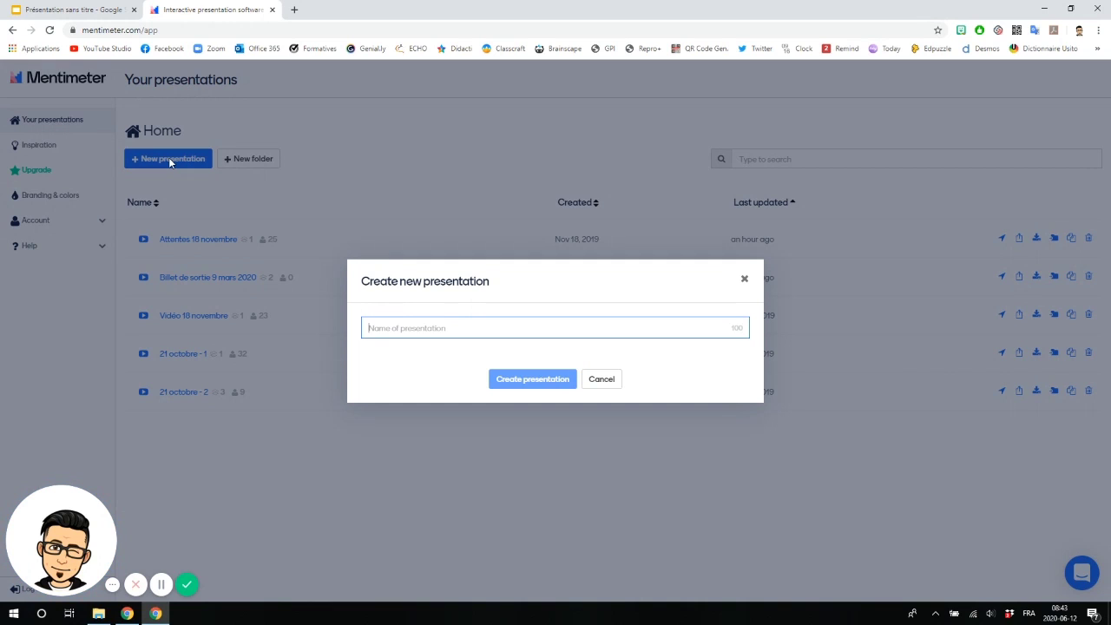
pyautogui.write('Test')
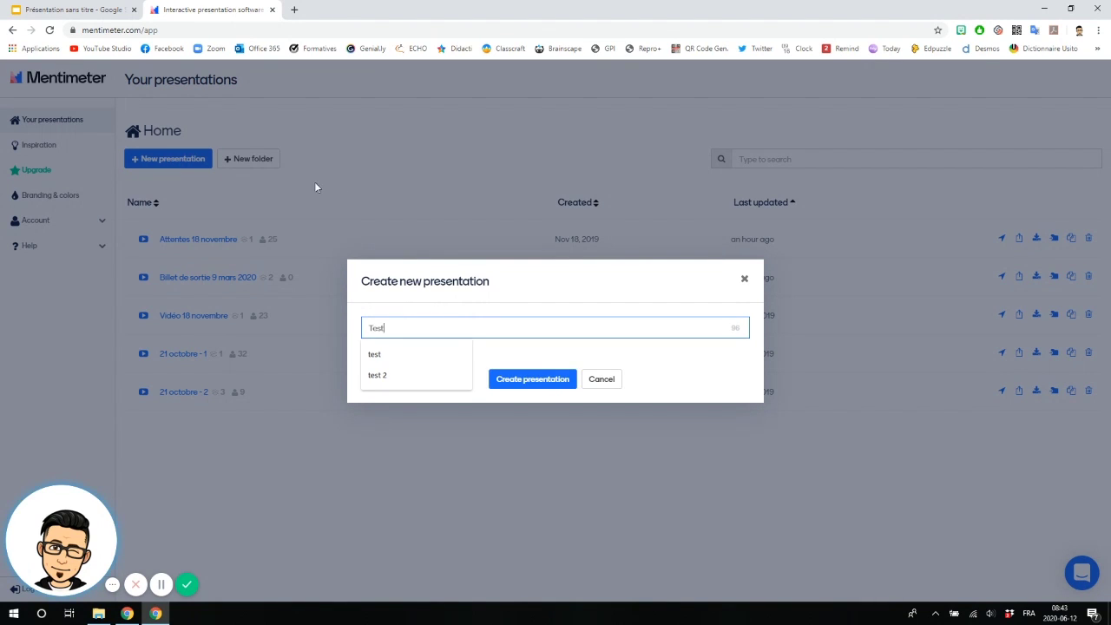
pyautogui.click(542, 380)
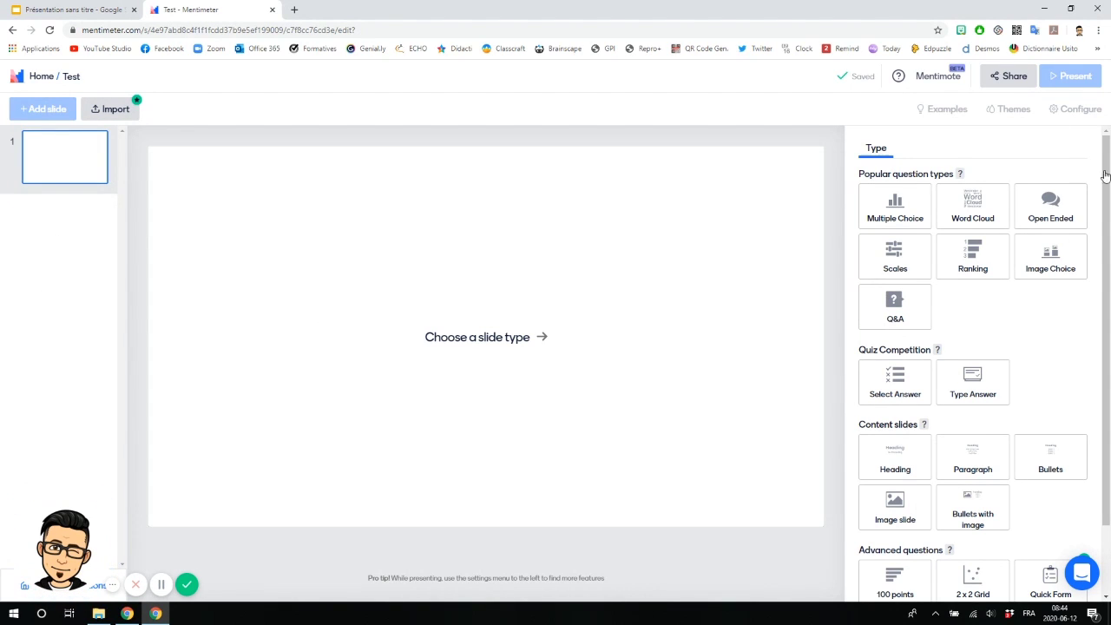
# Step: Make the first slide a Word Cloud with the question "Crème glacée favorite ?"
pyautogui.click(978, 215)
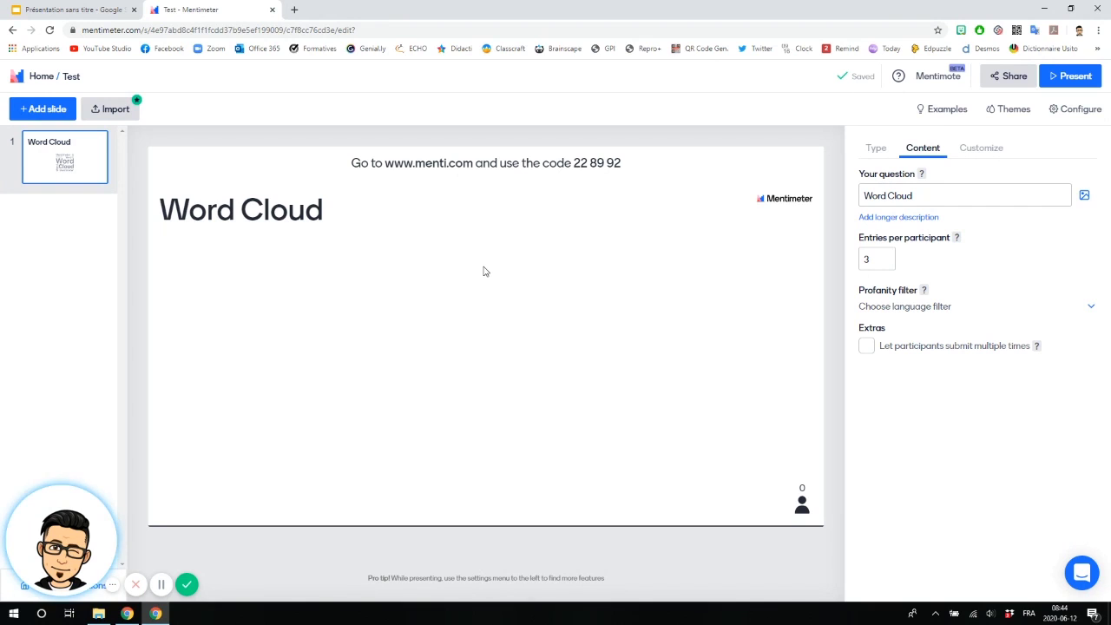
pyautogui.click(924, 195)
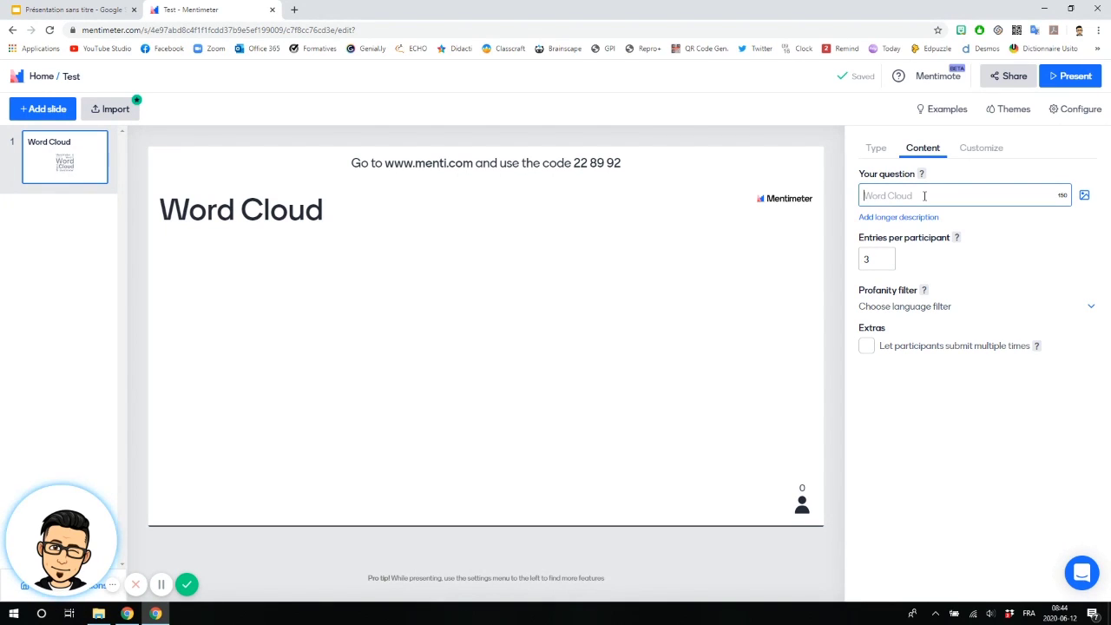
pyautogui.write('Crème')
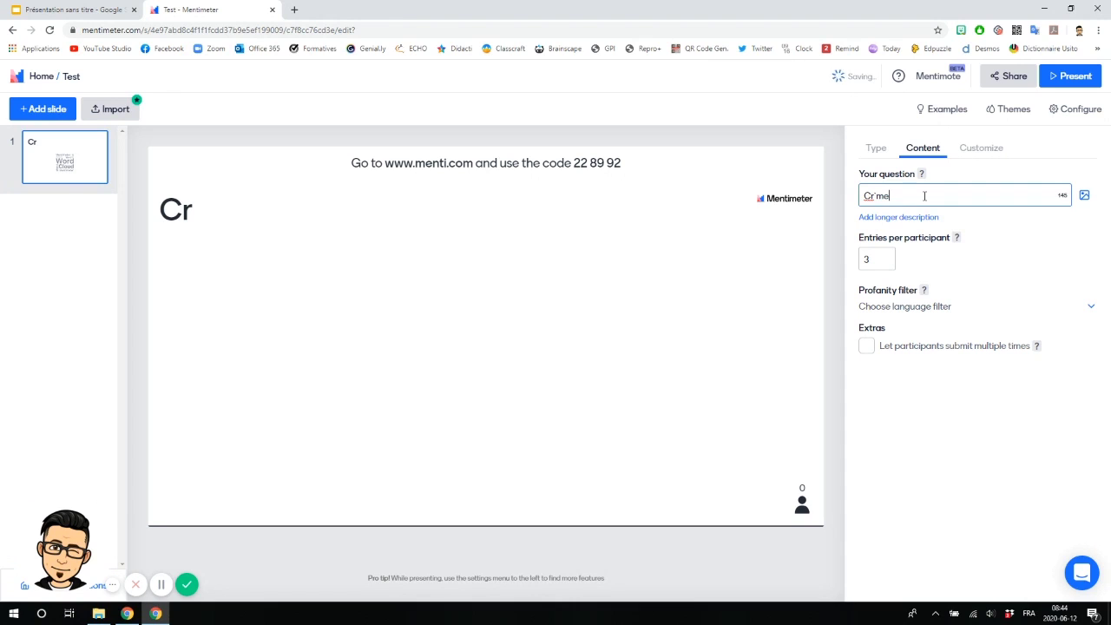
pyautogui.press('BackSpace')
pyautogui.press('BackSpace')
pyautogui.press('BackSpace')
pyautogui.write('ème glace')
pyautogui.write('e favorite')
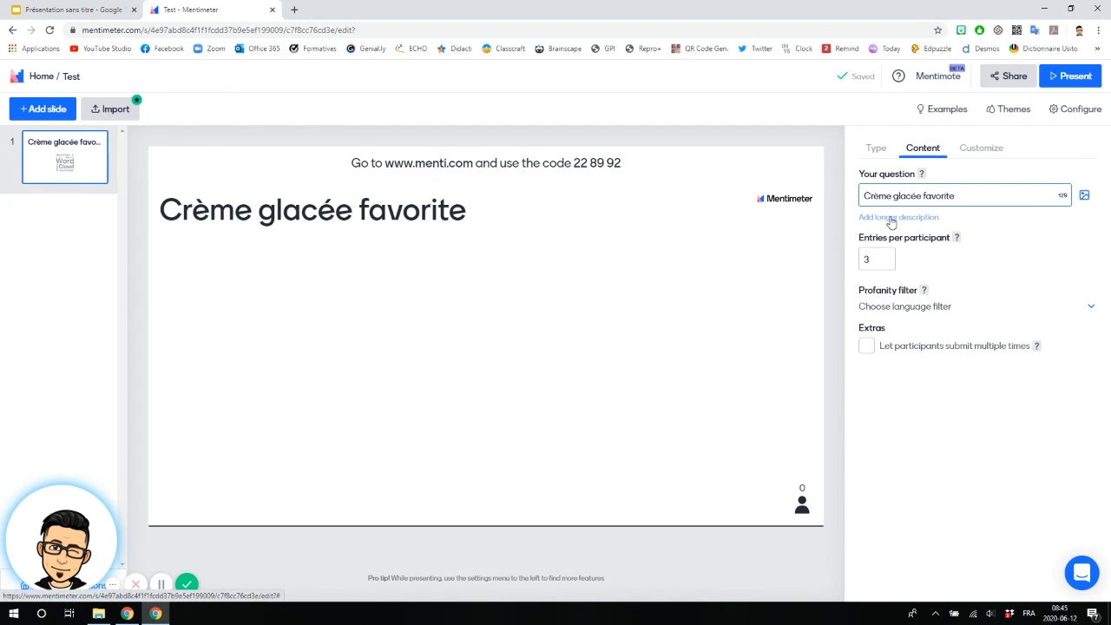
pyautogui.click(955, 198)
pyautogui.write('?')
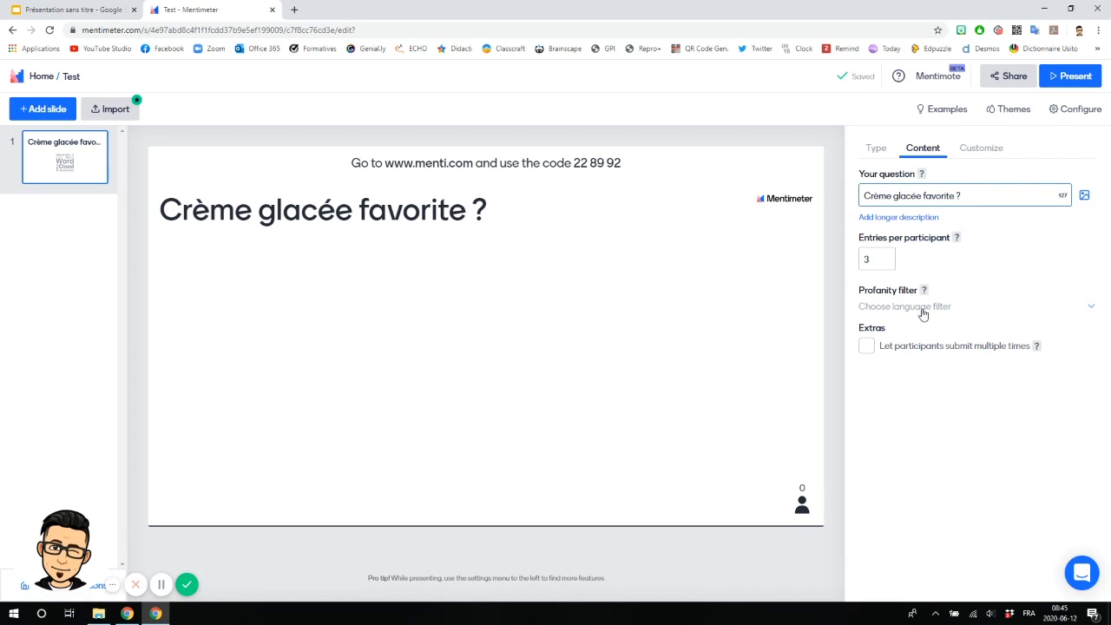
# Step: Review the languages offered by the profanity filter and set the entries per participant to 4
pyautogui.click(1090, 308)
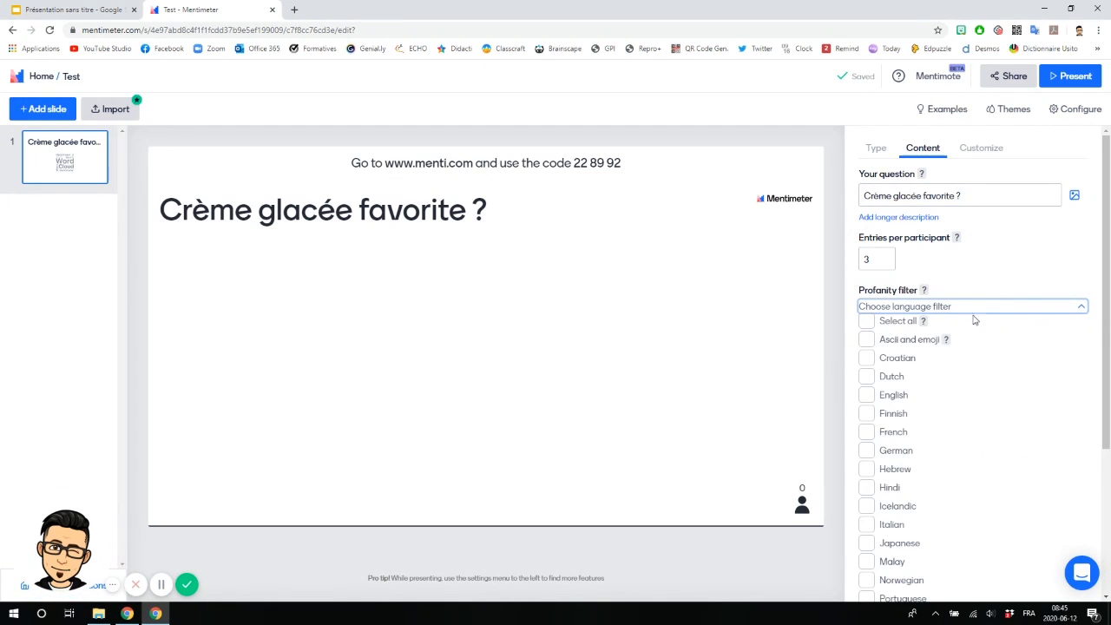
pyautogui.click(867, 432)
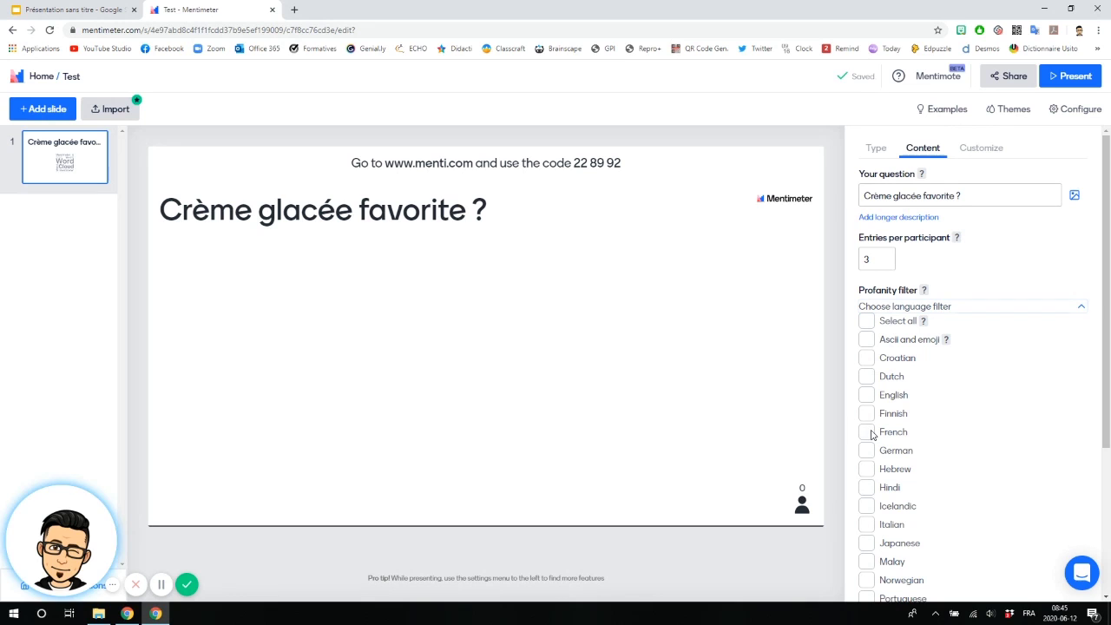
pyautogui.click(1084, 309)
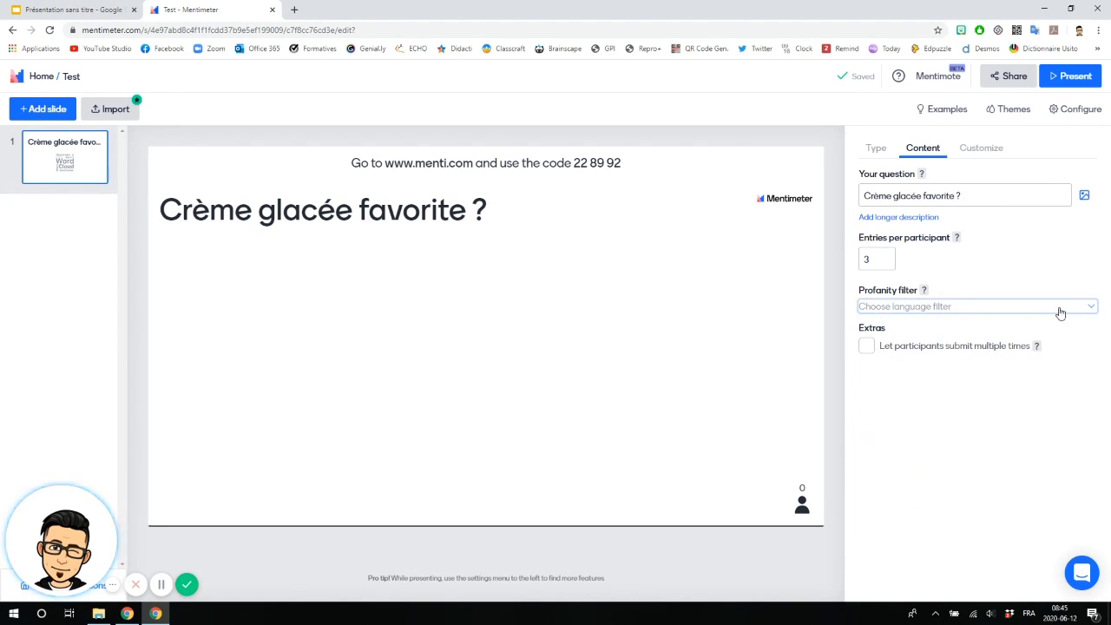
pyautogui.click(1086, 309)
pyautogui.click(1084, 307)
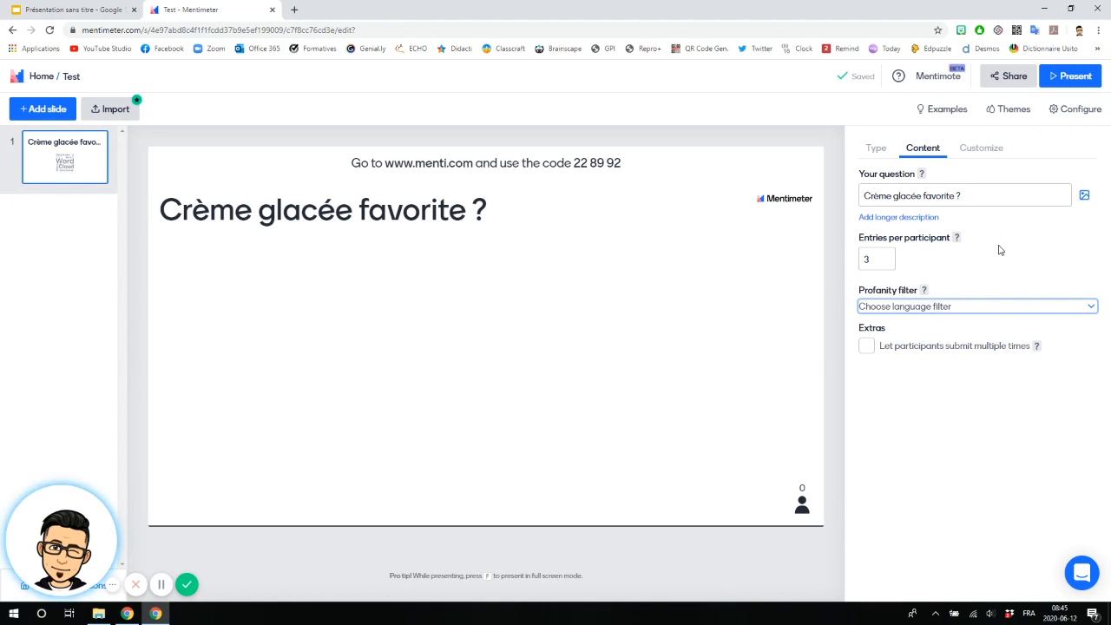
pyautogui.click(886, 258)
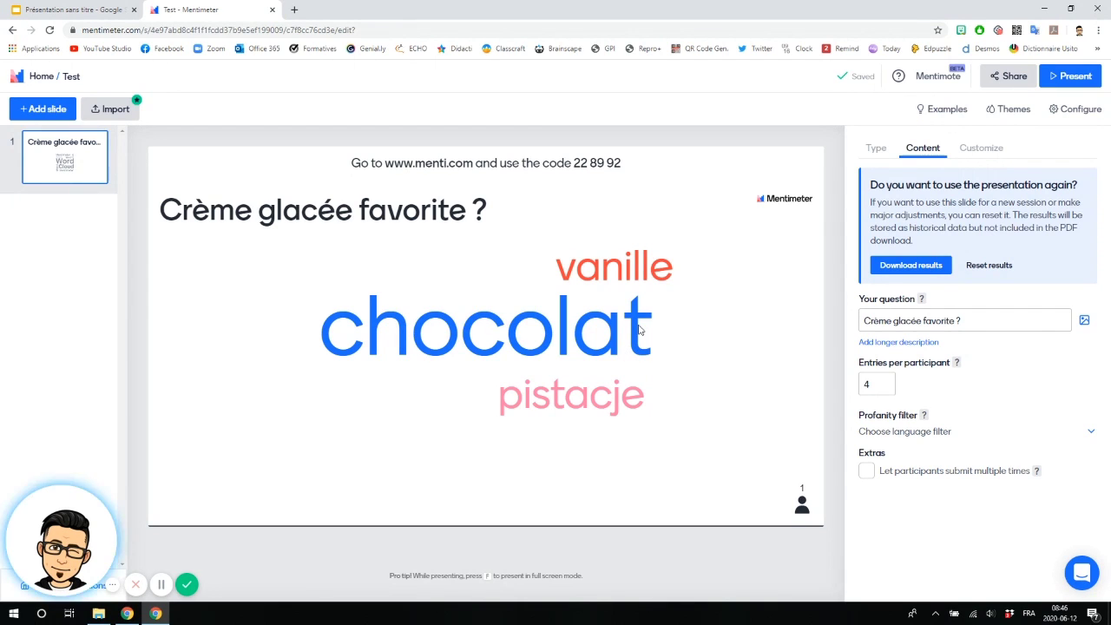
# Step: Reset the word cloud's collected results and change the slide type to Open Ended
pyautogui.click(876, 149)
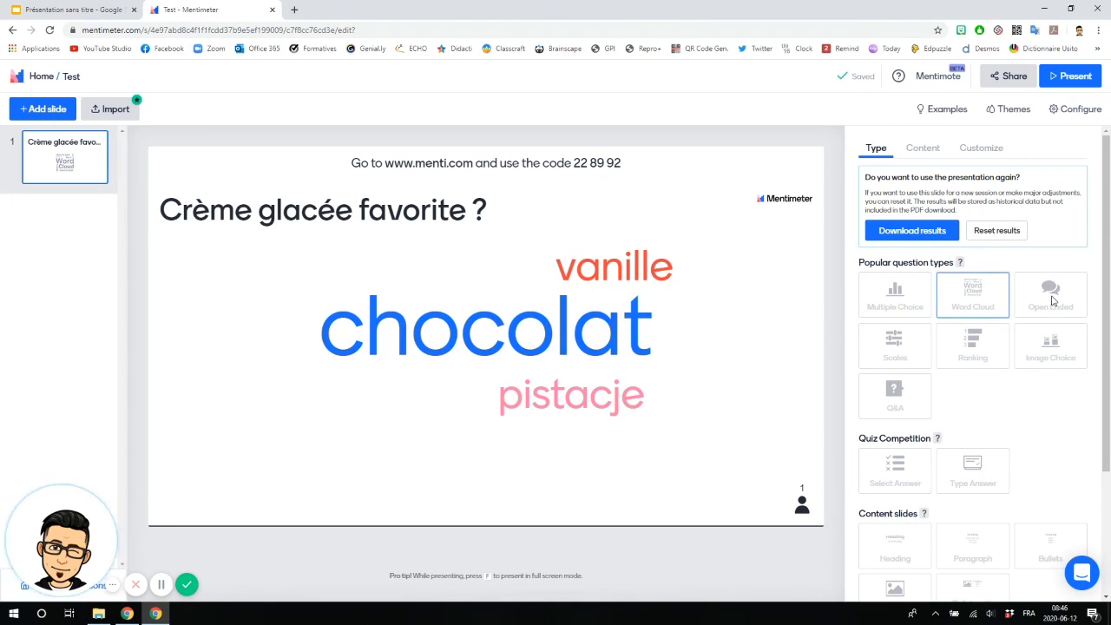
pyautogui.click(995, 231)
pyautogui.click(534, 424)
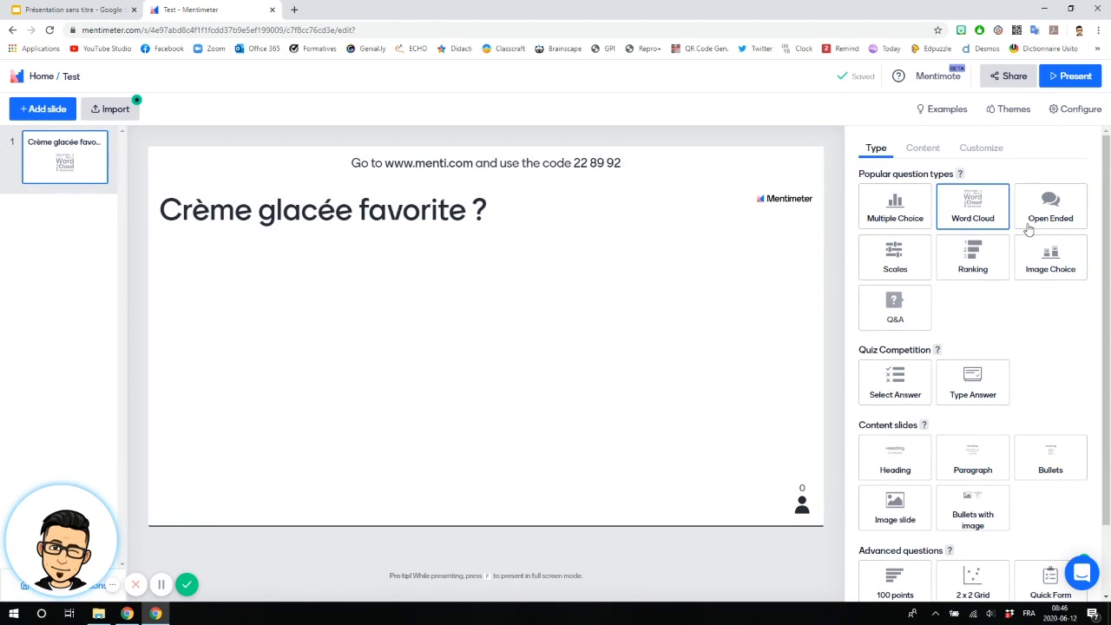
pyautogui.click(1051, 219)
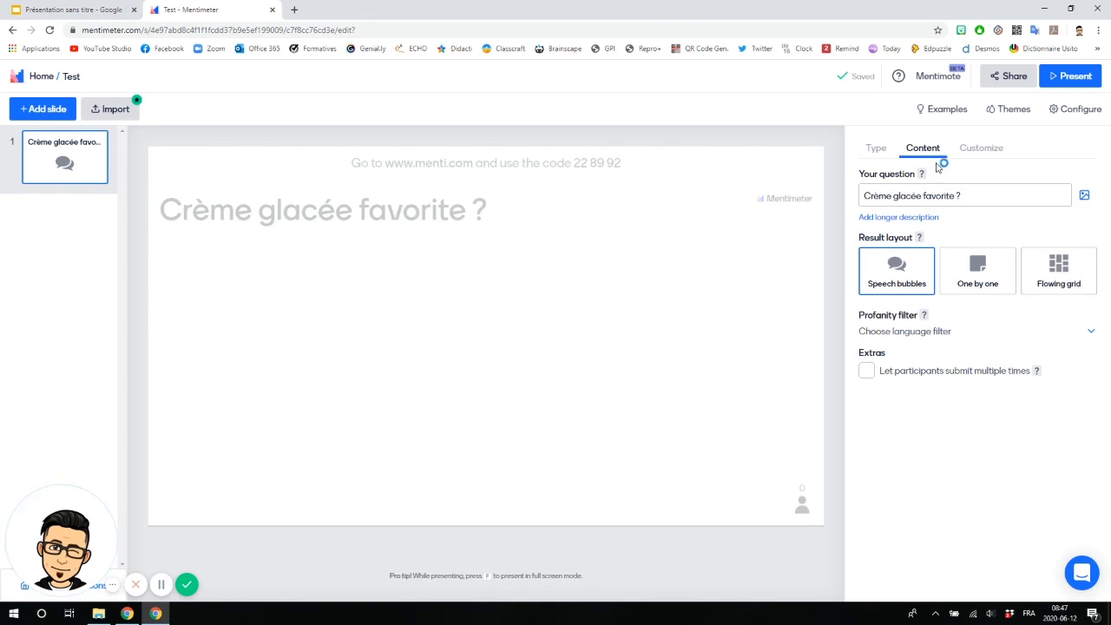
# Step: Change the slide to Multiple Choice with the options chocolat and vanille plus a blank third option, and review the layout and extra settings
pyautogui.click(876, 150)
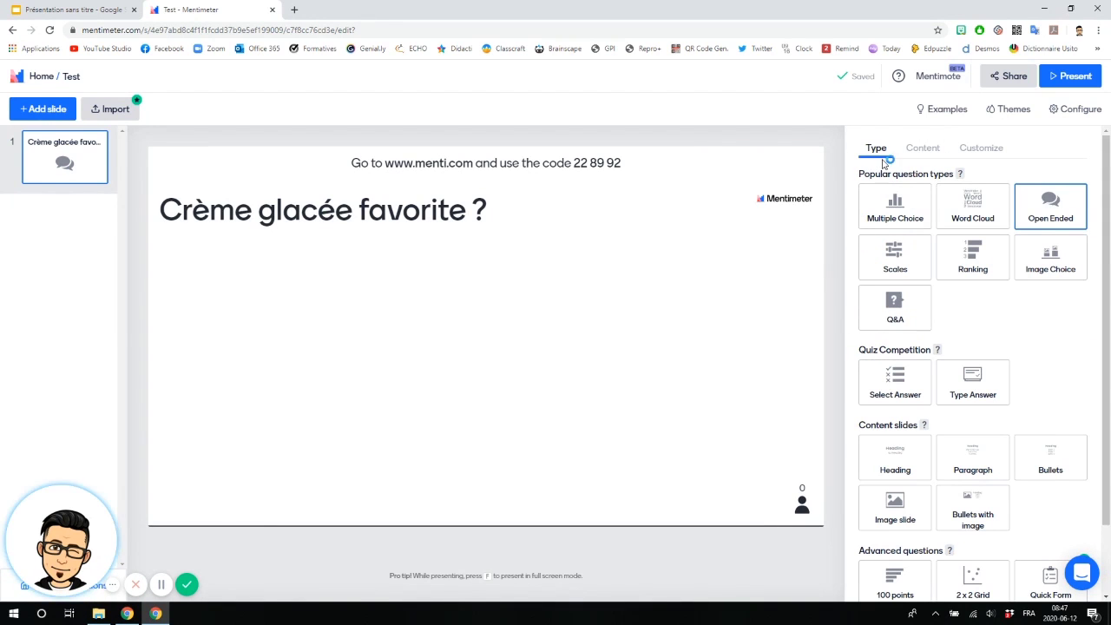
pyautogui.click(896, 218)
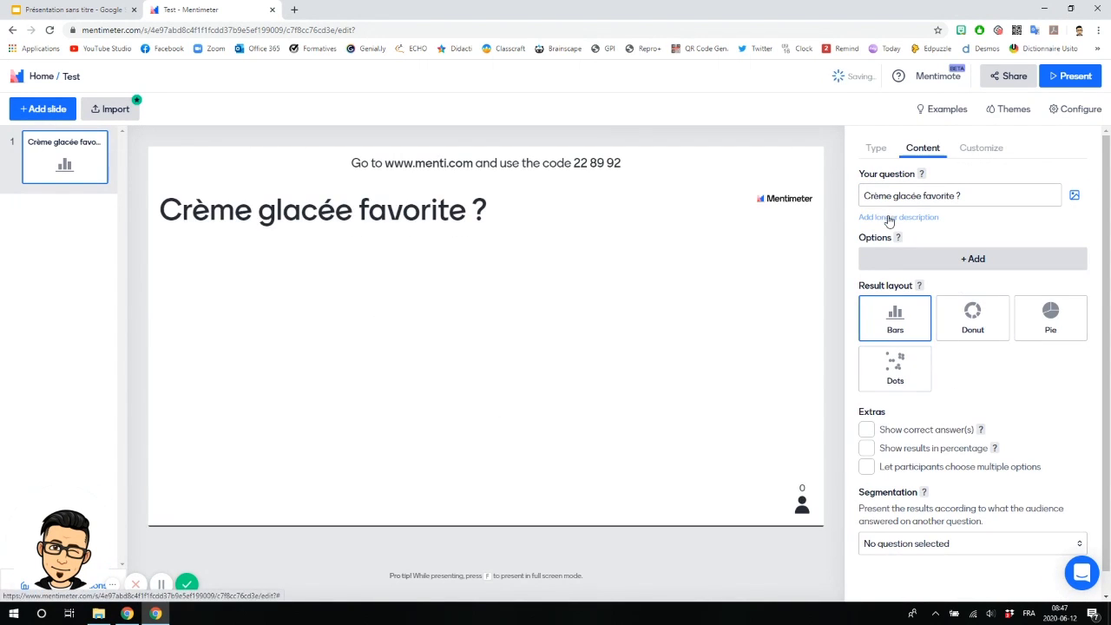
pyautogui.click(922, 288)
pyautogui.write('vanille')
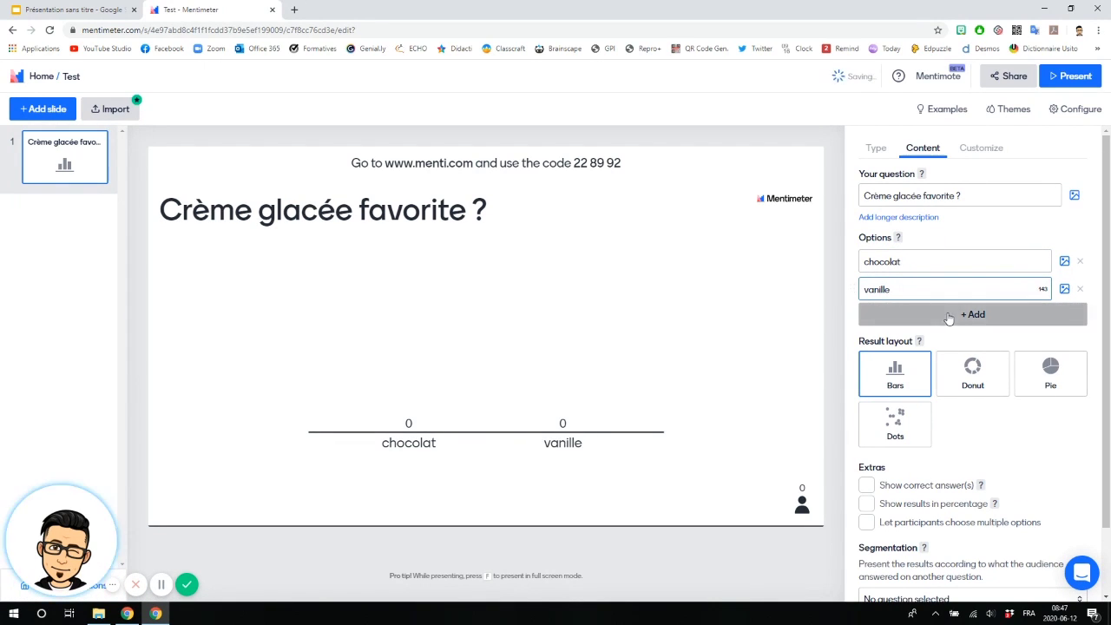
pyautogui.click(958, 316)
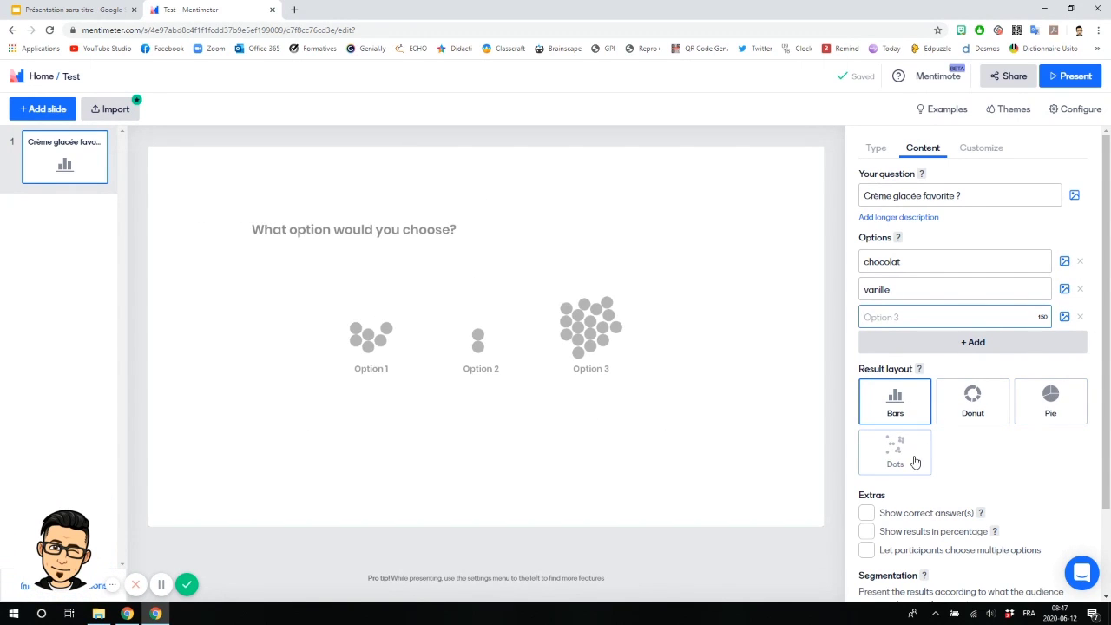
pyautogui.scroll(-2, 907, 473)
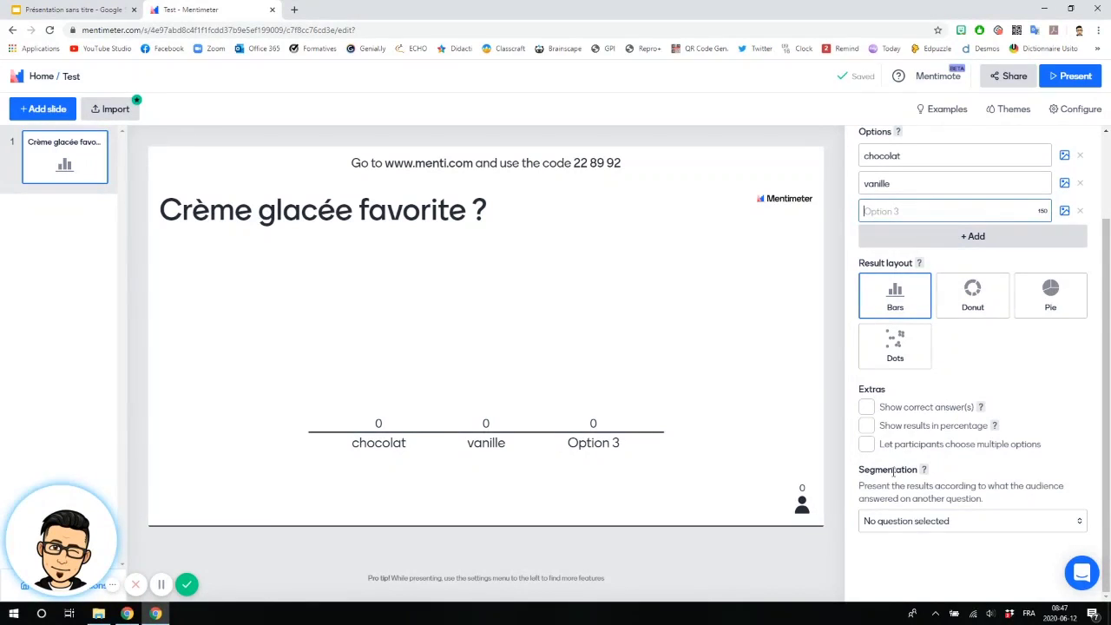
pyautogui.scroll(2, 981, 438)
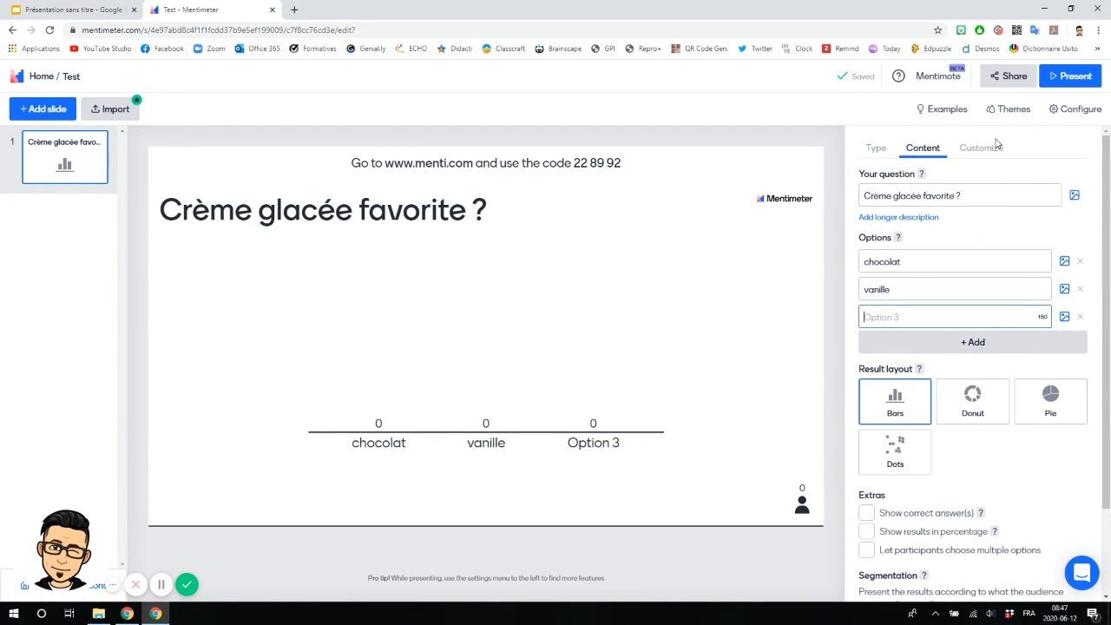
# Step: Change the ice cream question's slide type to Image Choice
pyautogui.click(877, 149)
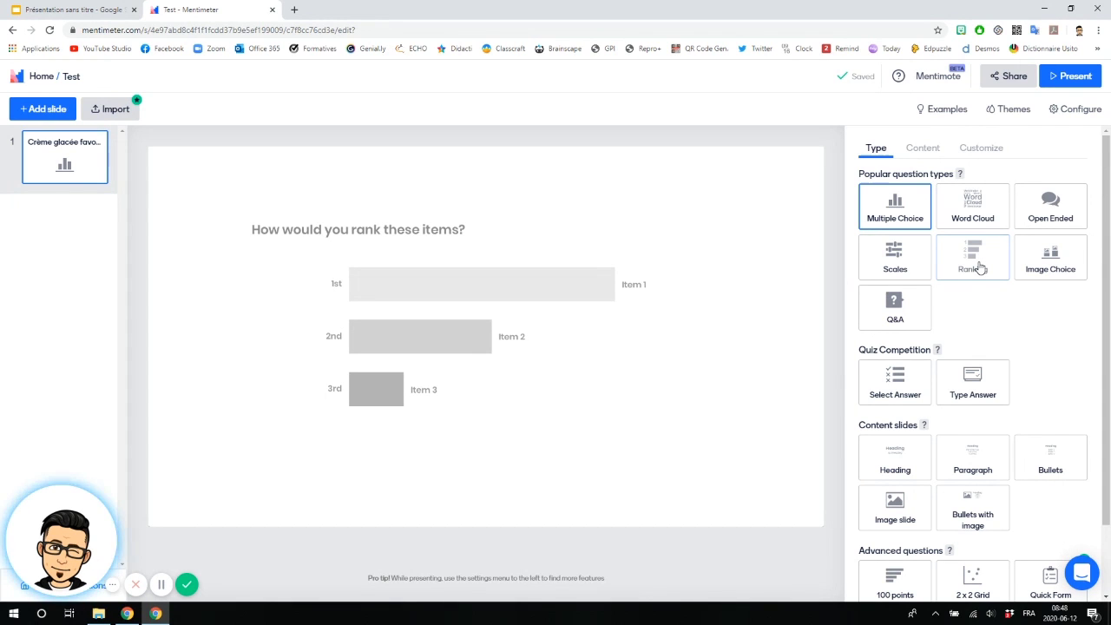
pyautogui.click(1061, 259)
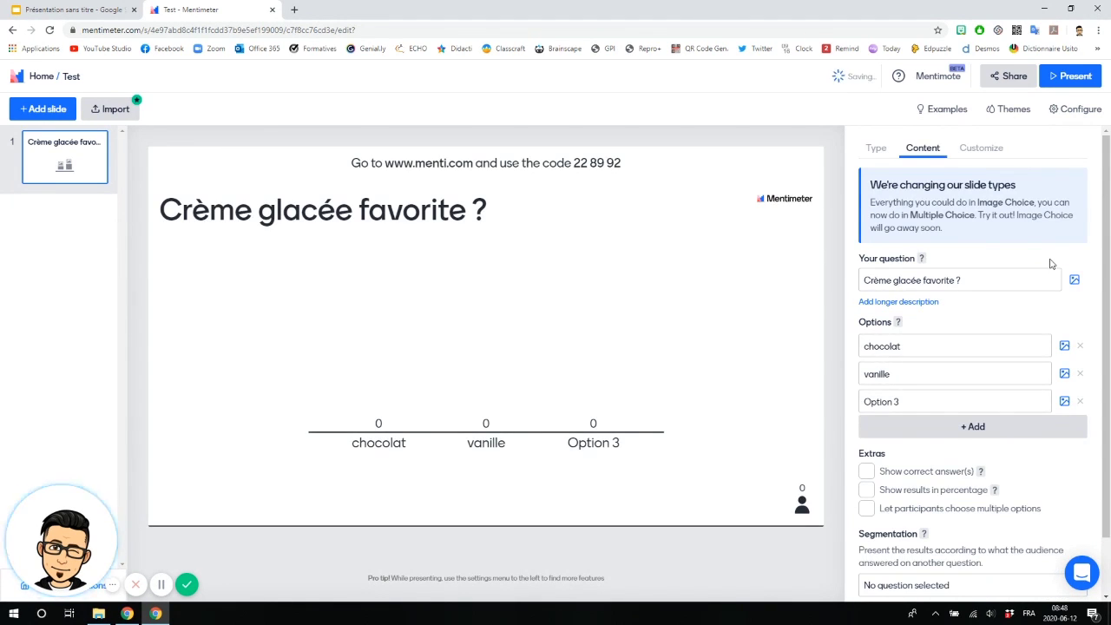
# Step: Change the slide type to Heading from the content slides
pyautogui.click(876, 154)
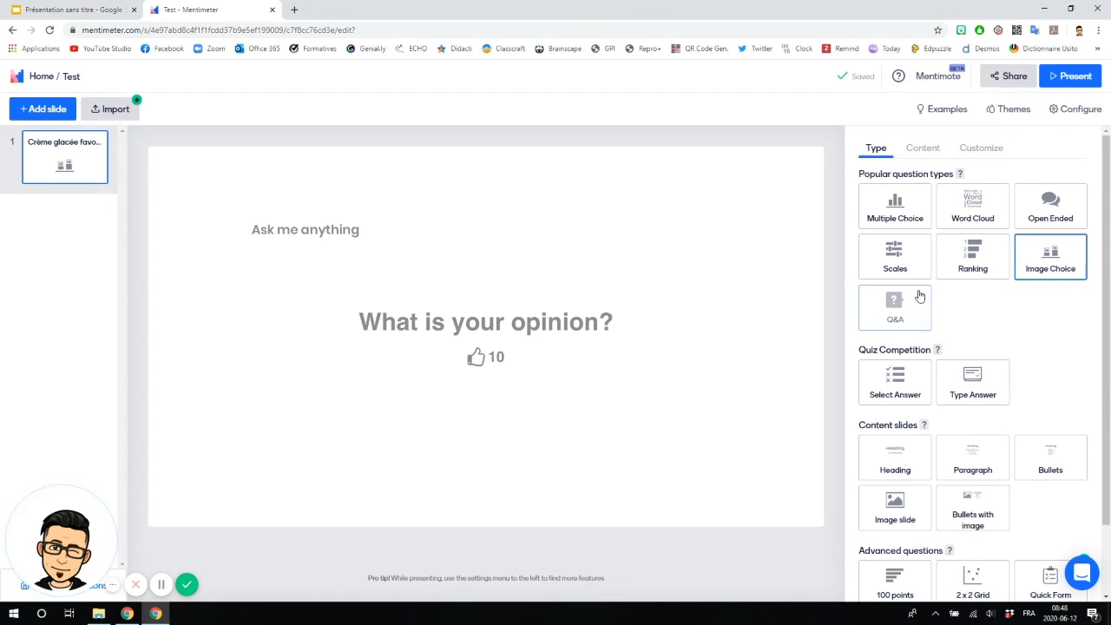
pyautogui.scroll(-2, 1057, 324)
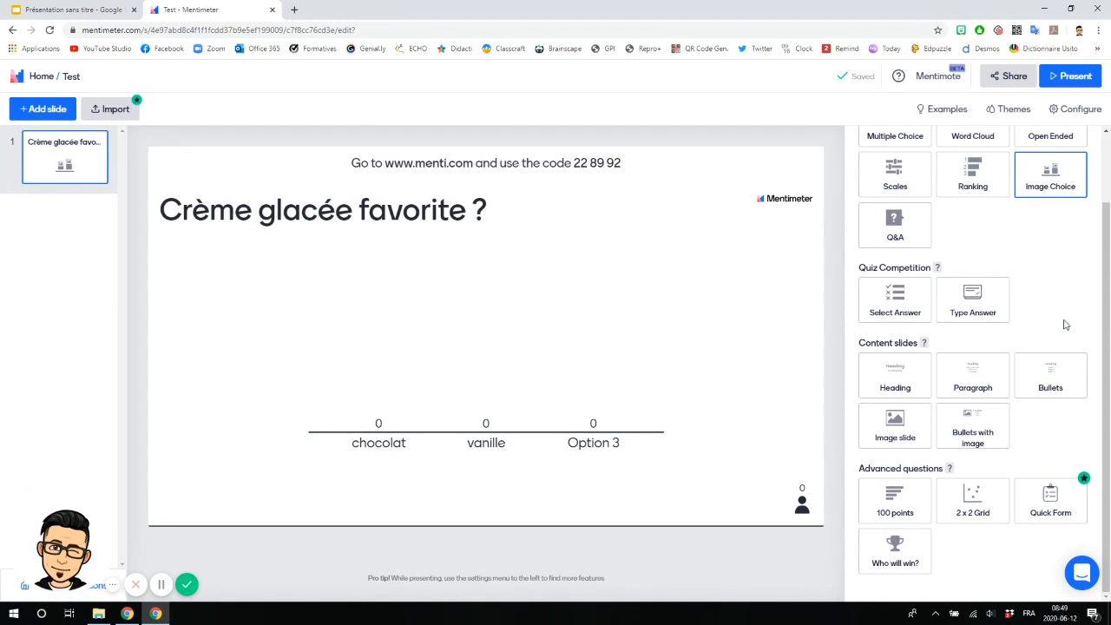
pyautogui.click(899, 383)
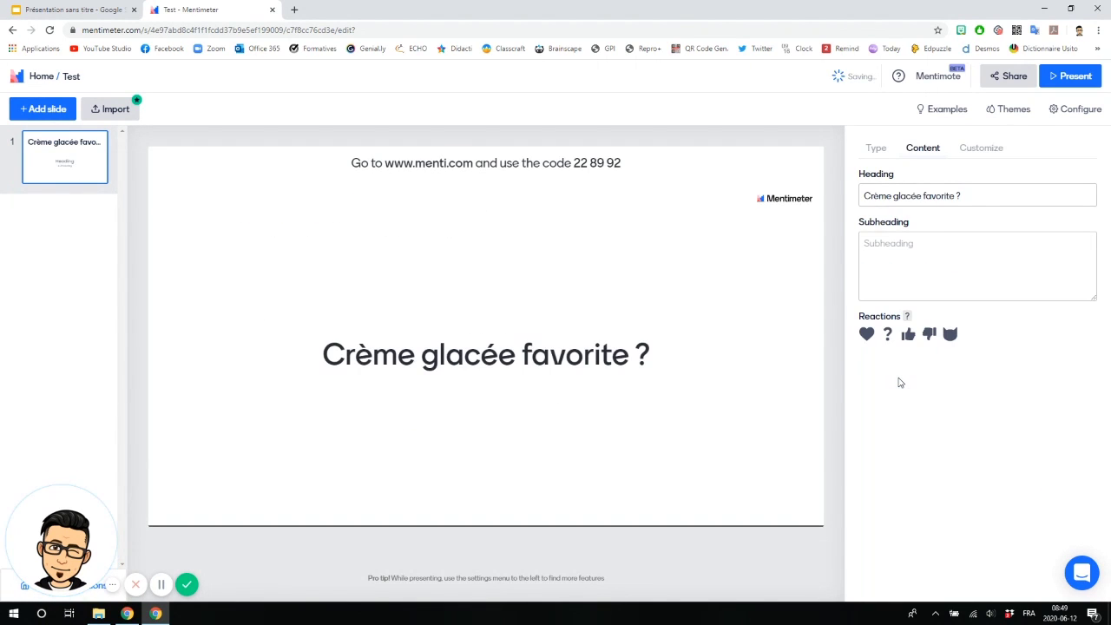
pyautogui.click(880, 151)
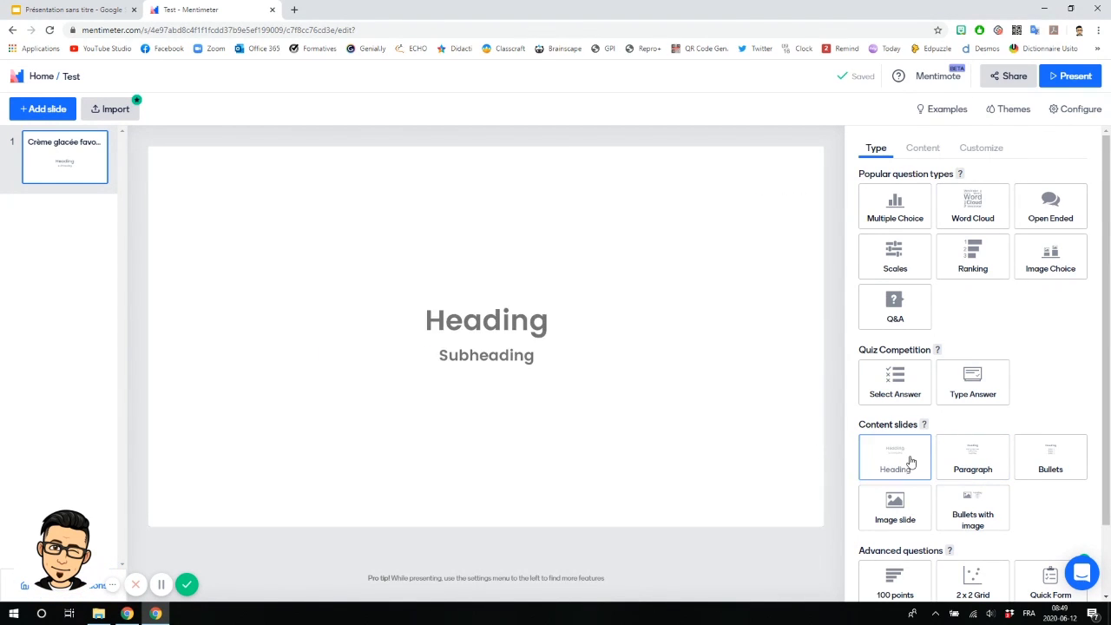
pyautogui.click(908, 461)
# Step: Replace the slide's heading text with "Réduction algébrique"
pyautogui.click(970, 191)
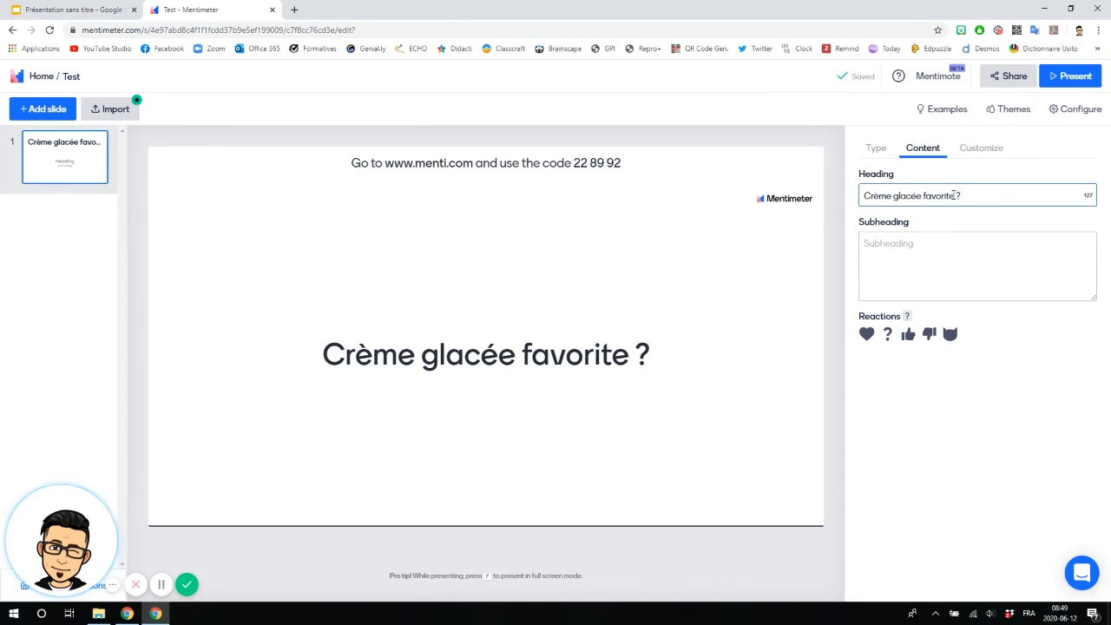
pyautogui.press('BackSpace')
pyautogui.press('BackSpace')
pyautogui.press('BackSpace')
pyautogui.press('BackSpace')
pyautogui.press('BackSpace')
pyautogui.press('BackSpace')
pyautogui.press('BackSpace')
pyautogui.press('BackSpace')
pyautogui.press('BackSpace')
pyautogui.press('BackSpace')
pyautogui.press('BackSpace')
pyautogui.press('BackSpace')
pyautogui.press('BackSpace')
pyautogui.press('BackSpace')
pyautogui.press('BackSpace')
pyautogui.press('BackSpace')
pyautogui.press('BackSpace')
pyautogui.press('BackSpace')
pyautogui.press('BackSpace')
pyautogui.press('BackSpace')
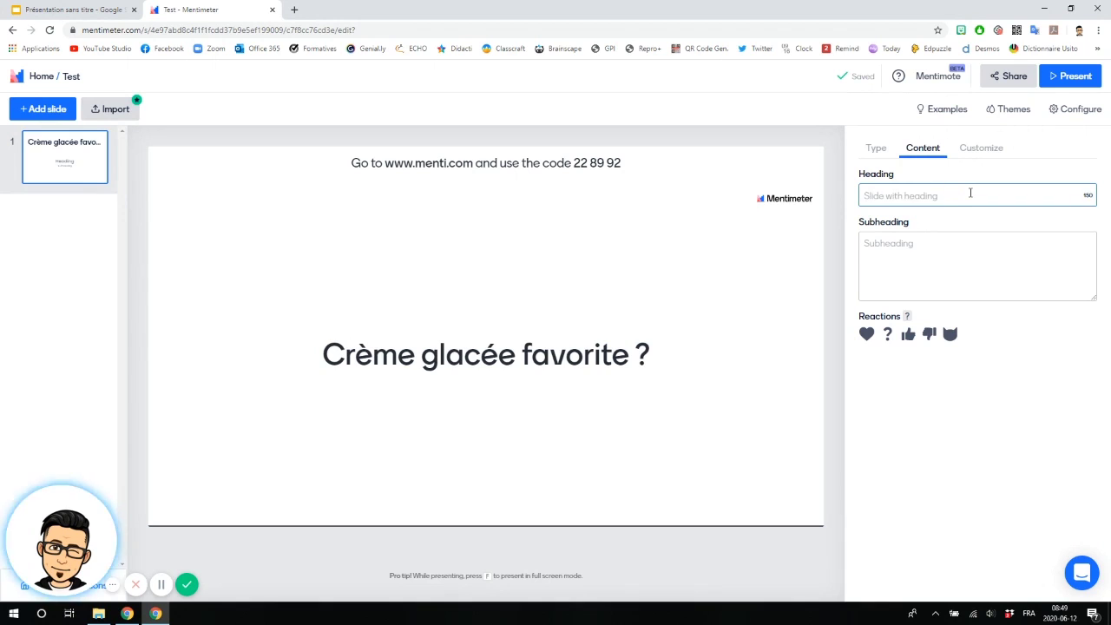
pyautogui.write('Ré')
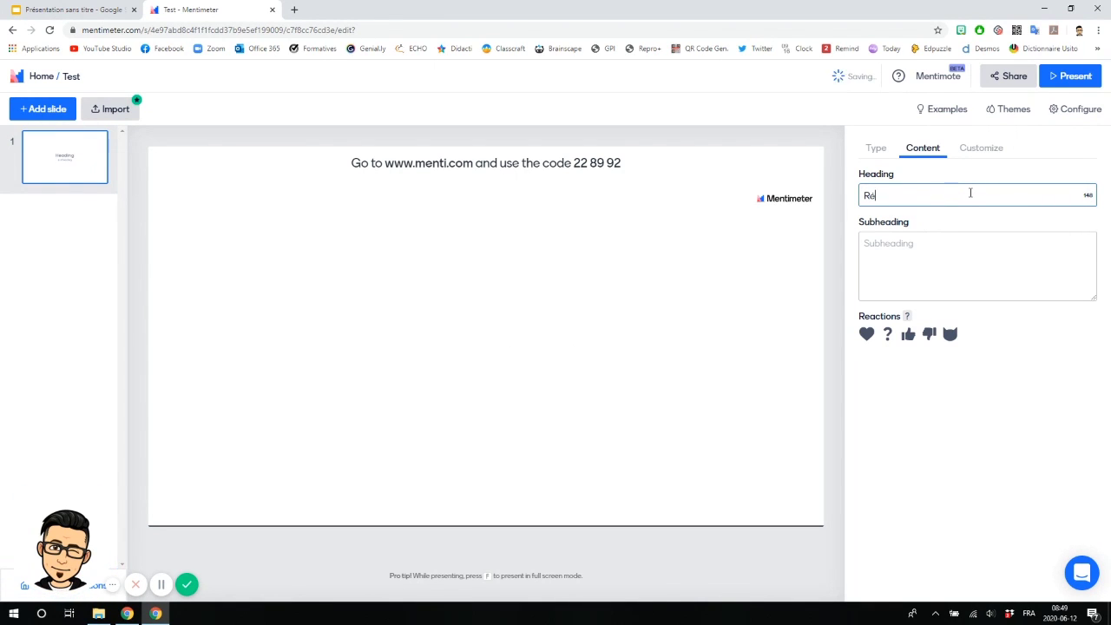
pyautogui.write('duction algébrique')
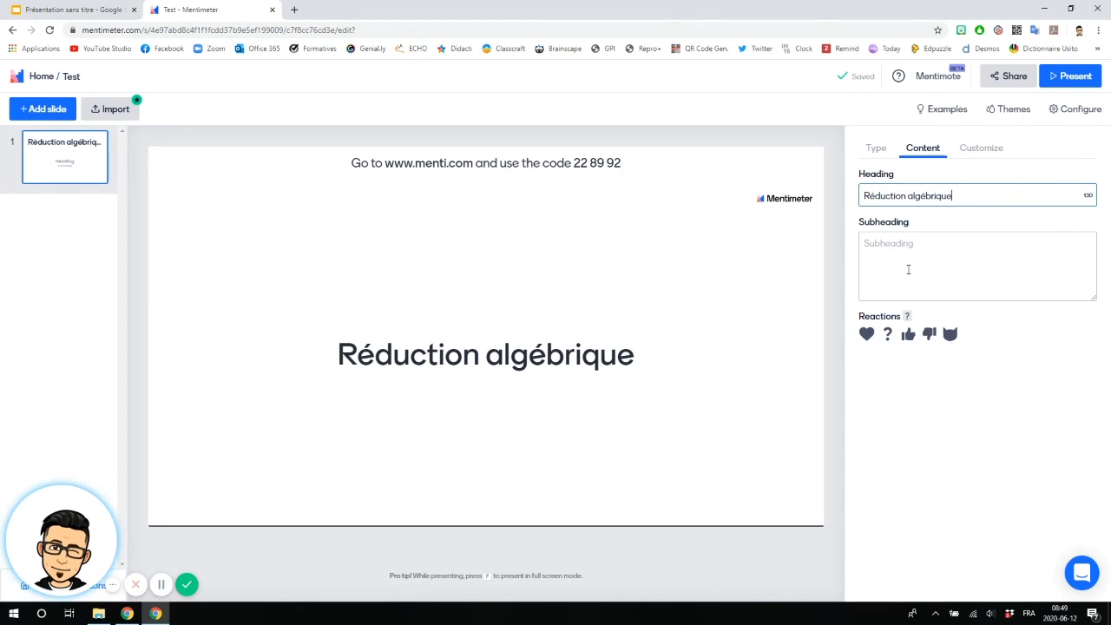
# Step: Enable the heart, question mark, thumbs-up and thumbs-down reactions on the heading slide, leaving the cat reaction off
pyautogui.click(865, 336)
pyautogui.click(887, 335)
pyautogui.click(928, 338)
pyautogui.click(954, 339)
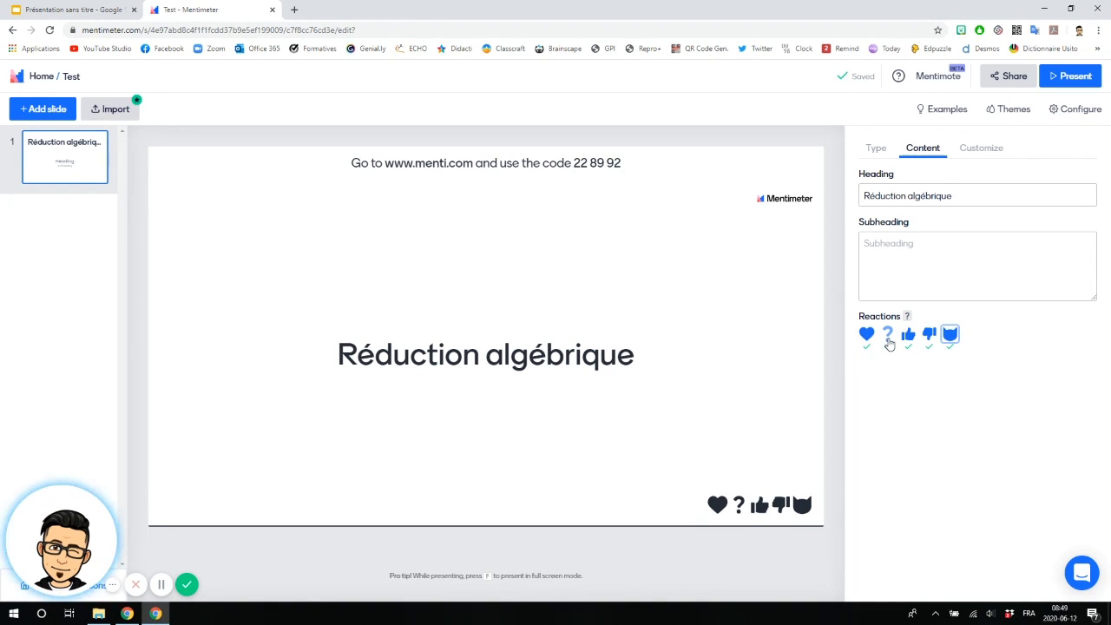
pyautogui.click(948, 343)
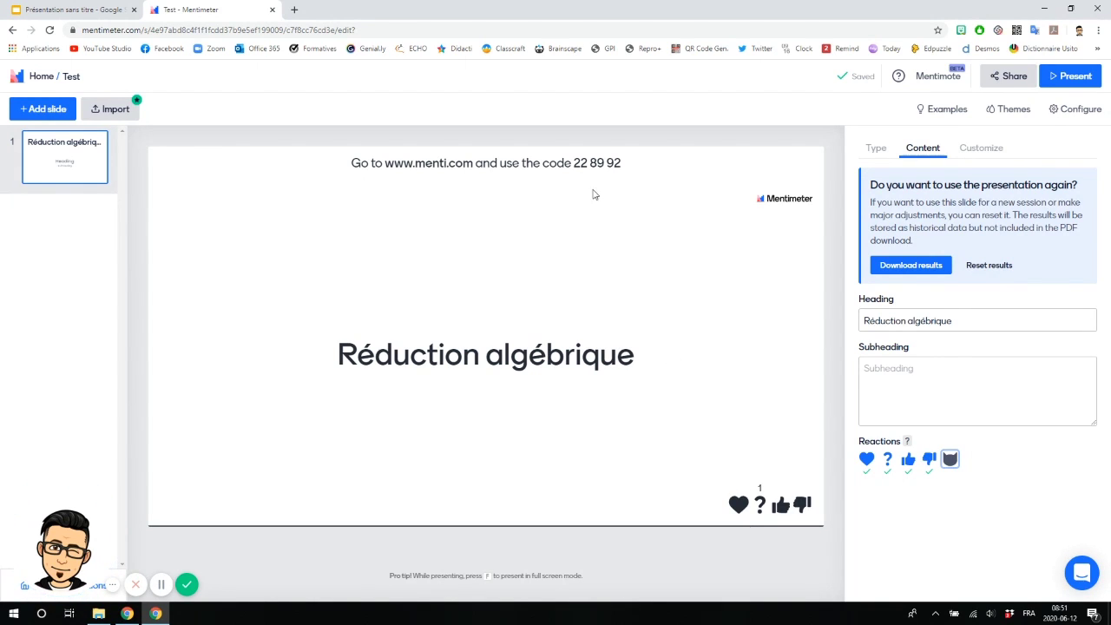
# Step: Reset the presentation's results so that the heading slide's type can be changed
pyautogui.click(875, 148)
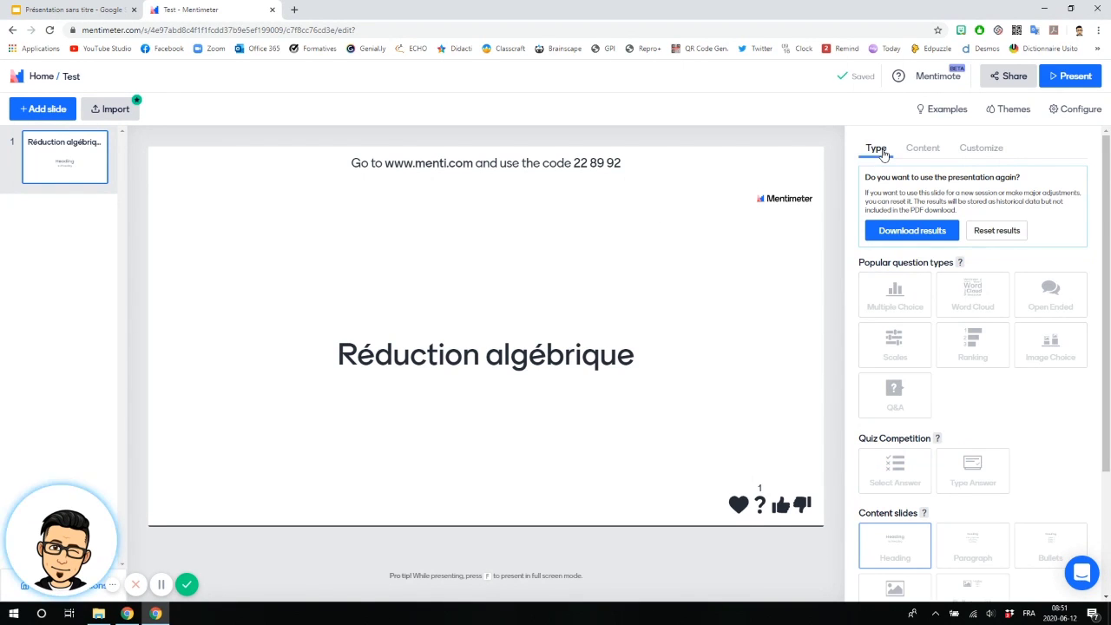
pyautogui.scroll(-2, 949, 291)
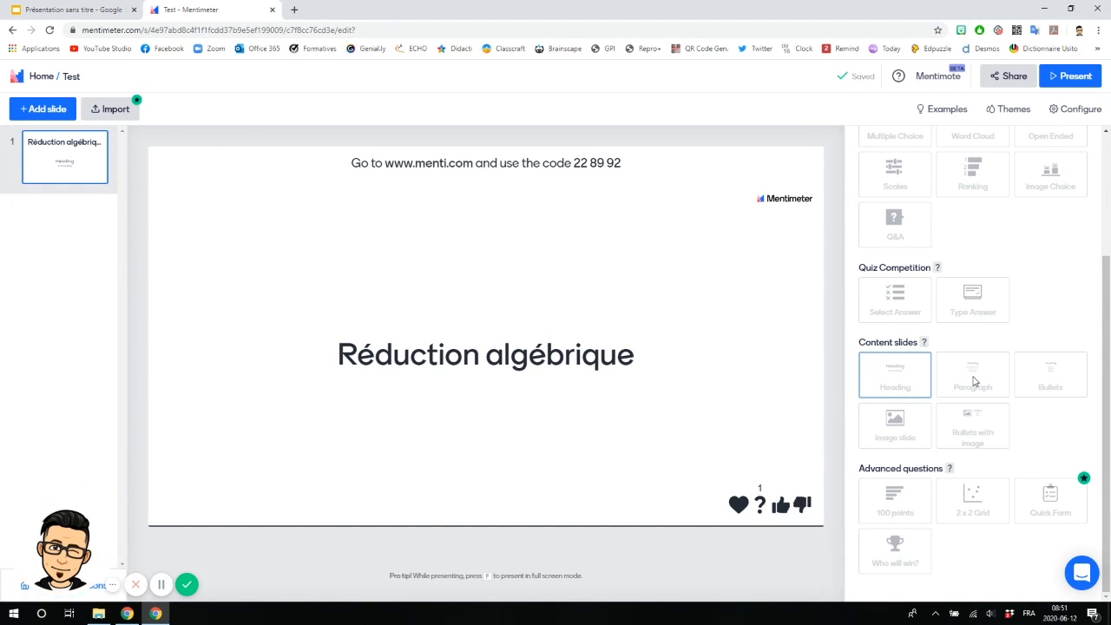
pyautogui.scroll(1, 992, 300)
pyautogui.scroll(1, 992, 300)
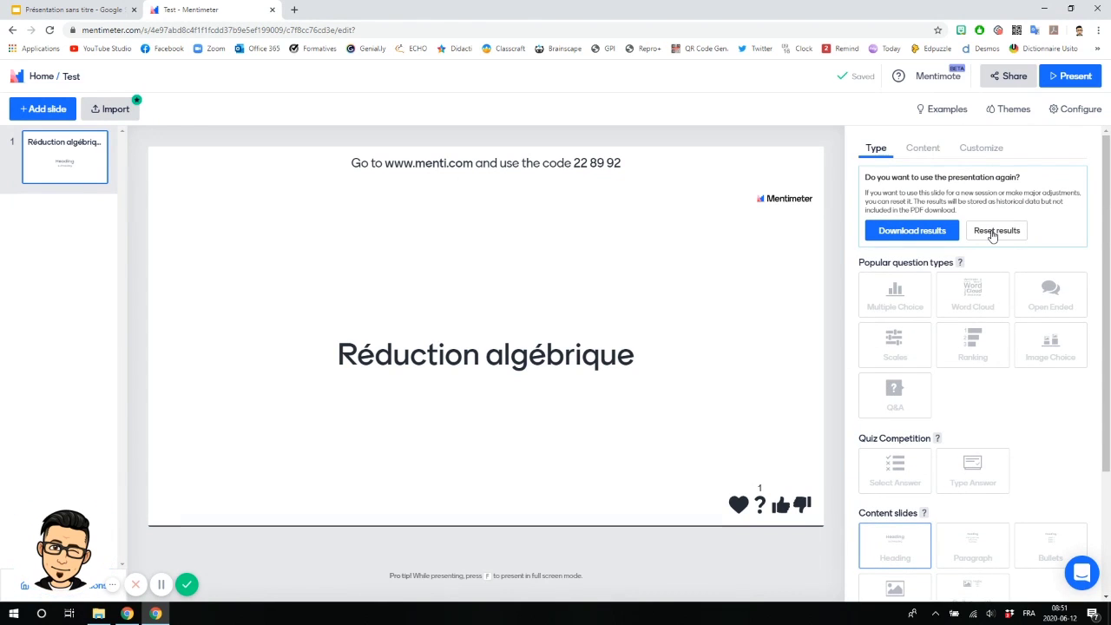
pyautogui.click(995, 231)
pyautogui.click(521, 418)
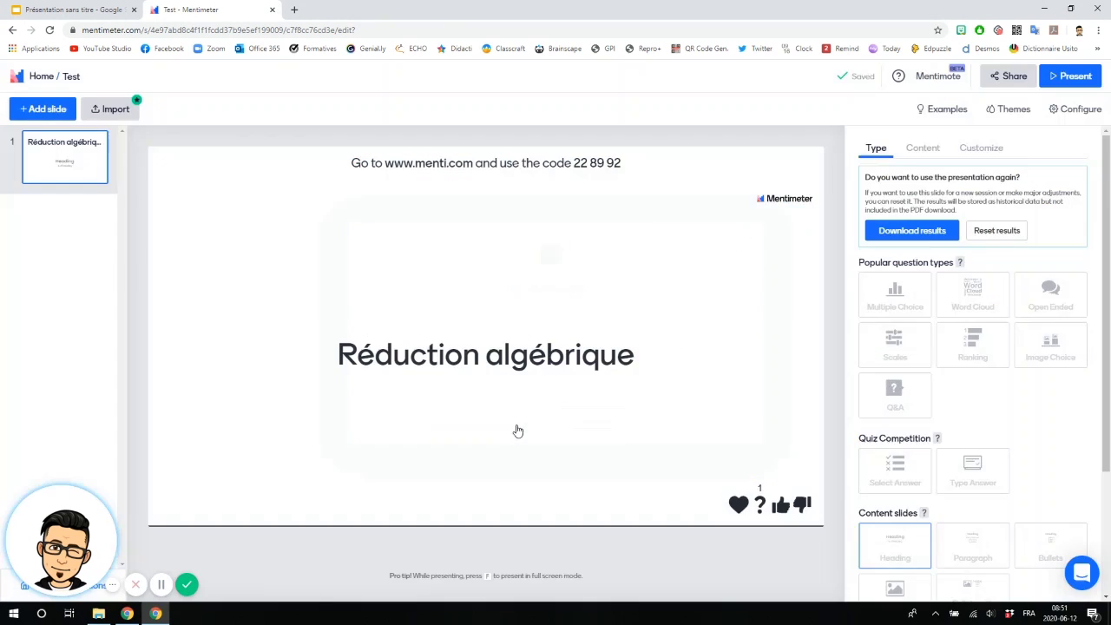
# Step: Change the slide type to Paragraph and try the Bullets with image type
pyautogui.scroll(-1, 903, 419)
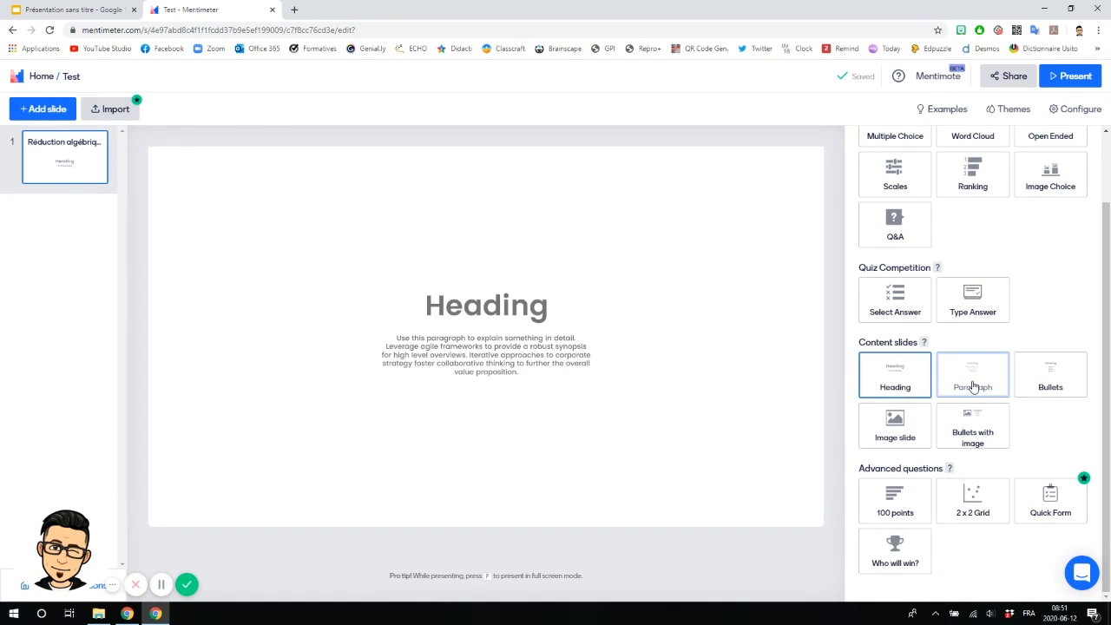
pyautogui.click(975, 388)
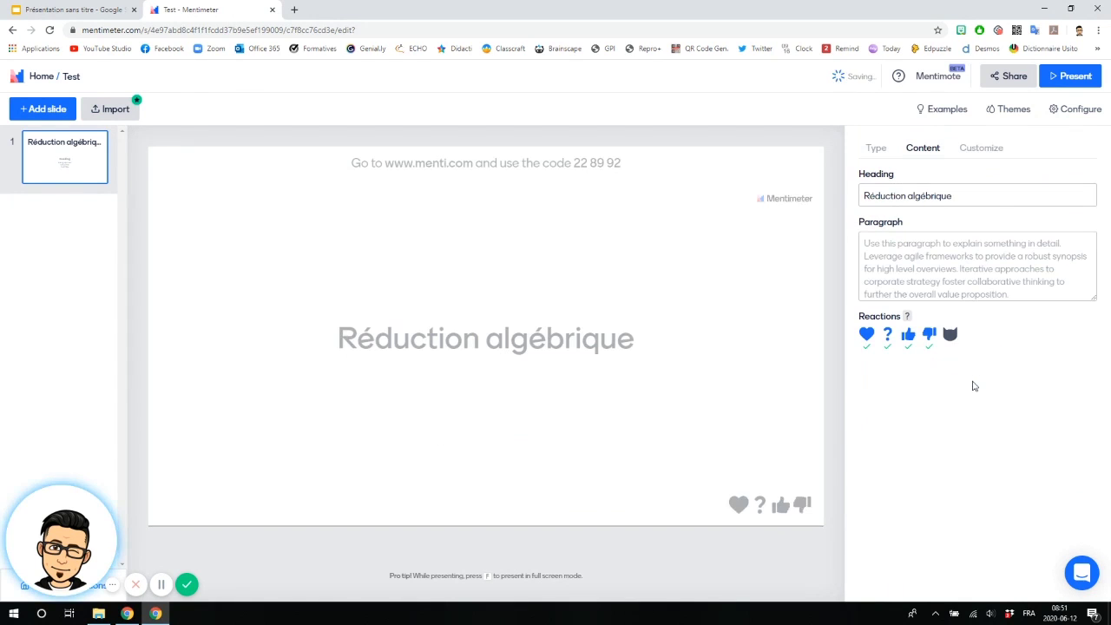
pyautogui.click(875, 151)
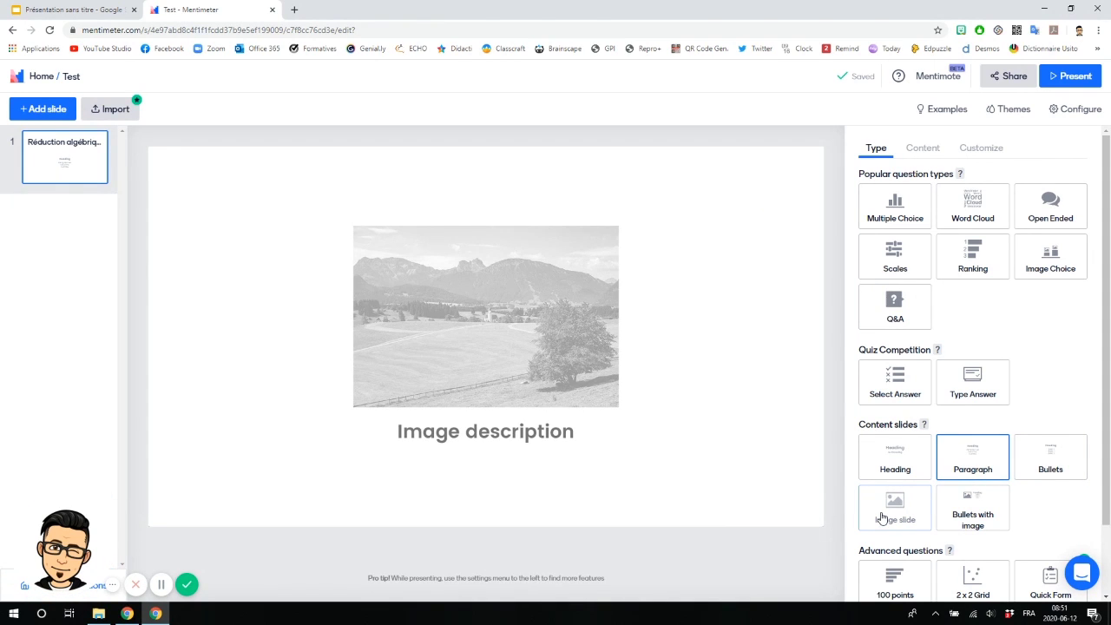
pyautogui.click(966, 518)
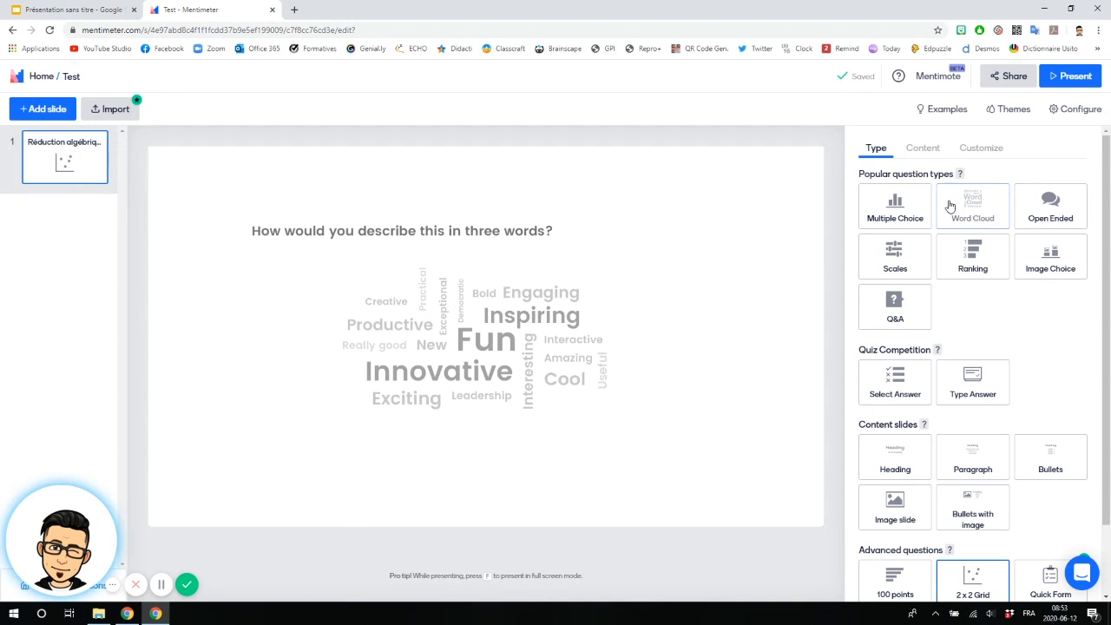
# Step: Set the slide type to Paragraph from the content slides
pyautogui.scroll(-1, 976, 269)
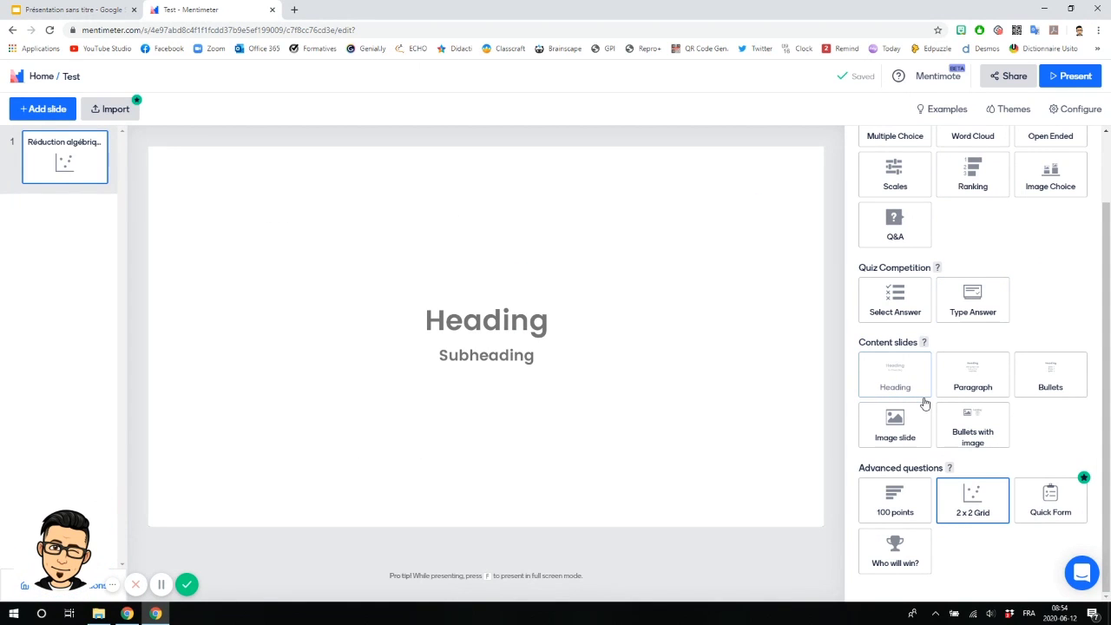
pyautogui.click(974, 386)
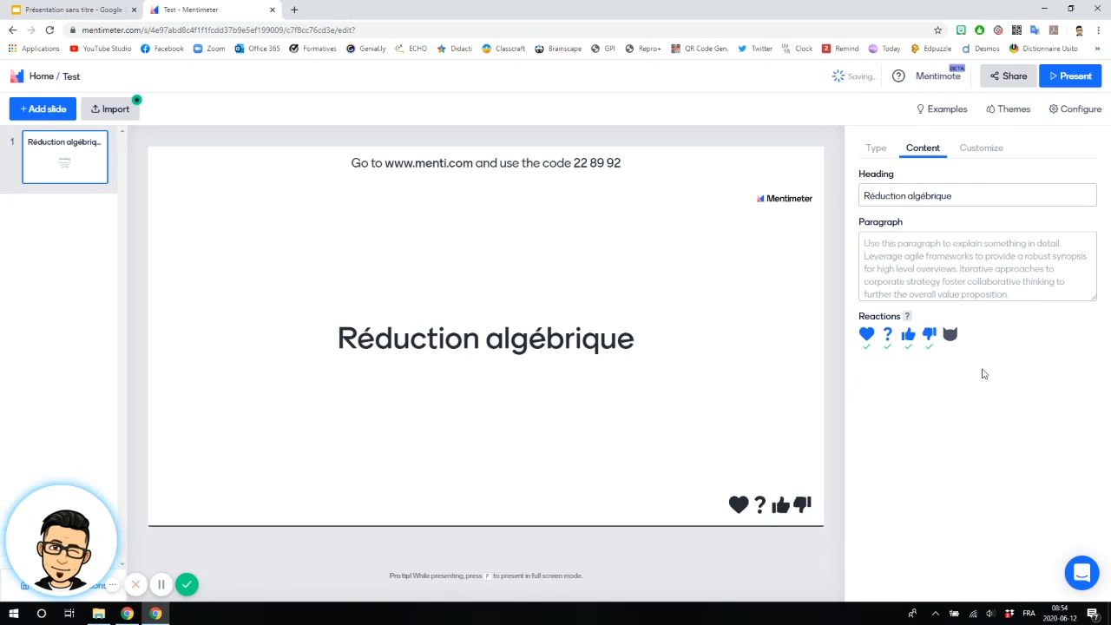
# Step: Try hiding the instructions bar in the slide settings and show it again
pyautogui.click(982, 153)
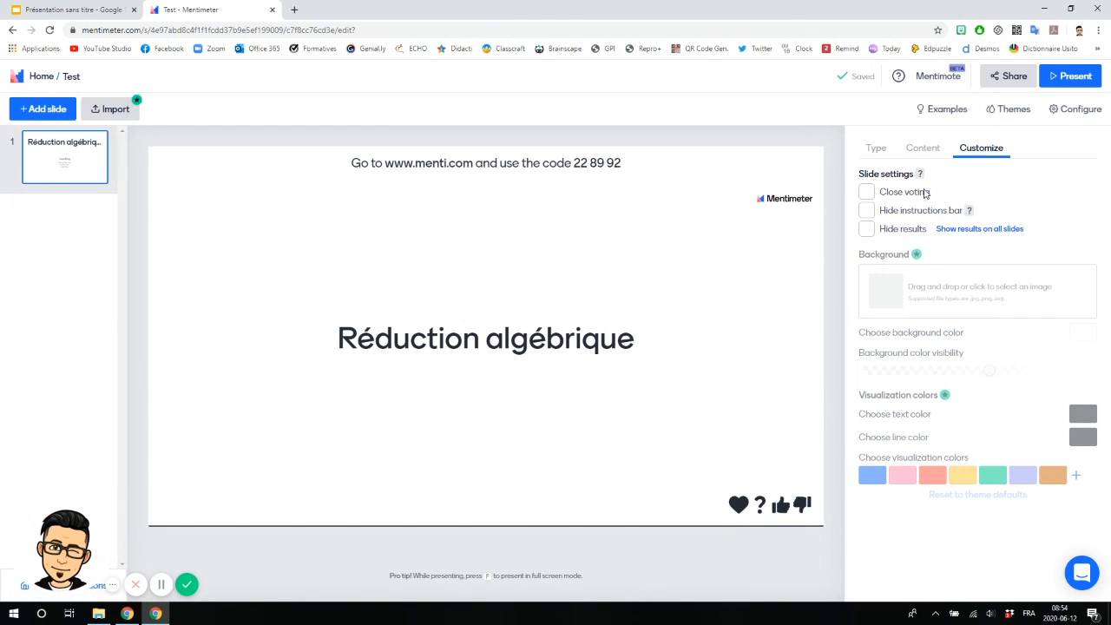
pyautogui.click(865, 212)
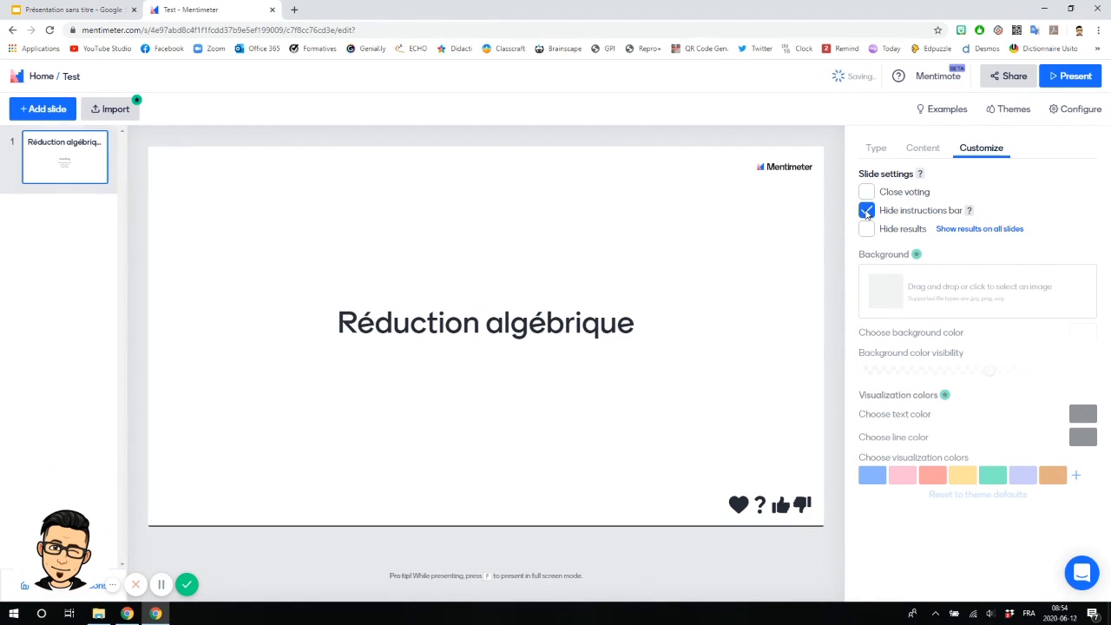
pyautogui.click(865, 211)
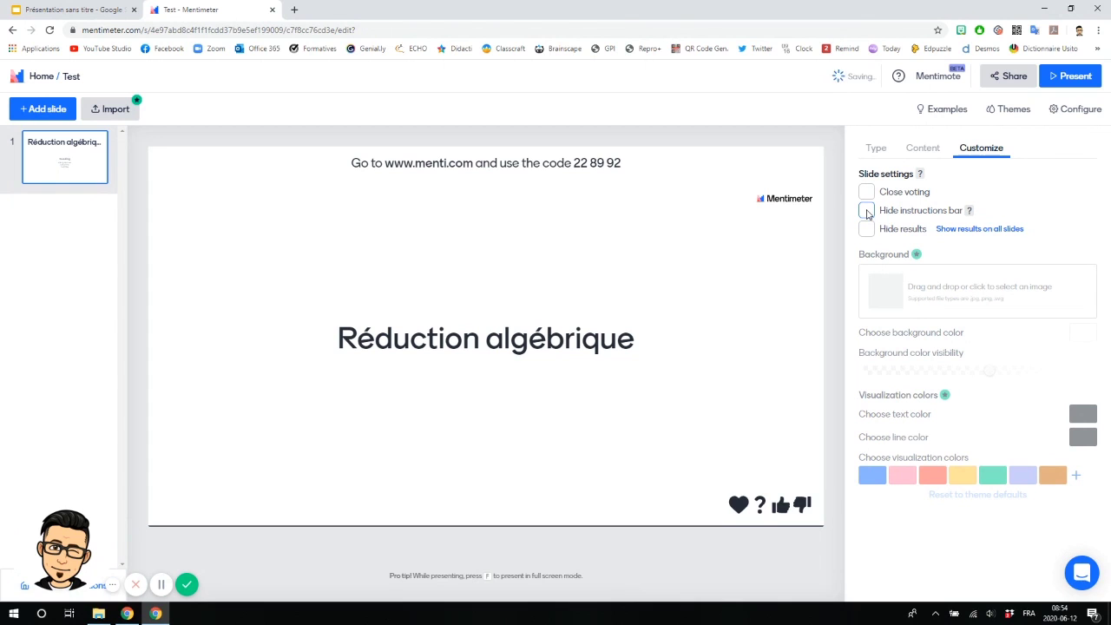
# Step: Try the Barbershop and Space themes and apply the Gradient theme to the presentation
pyautogui.click(1004, 113)
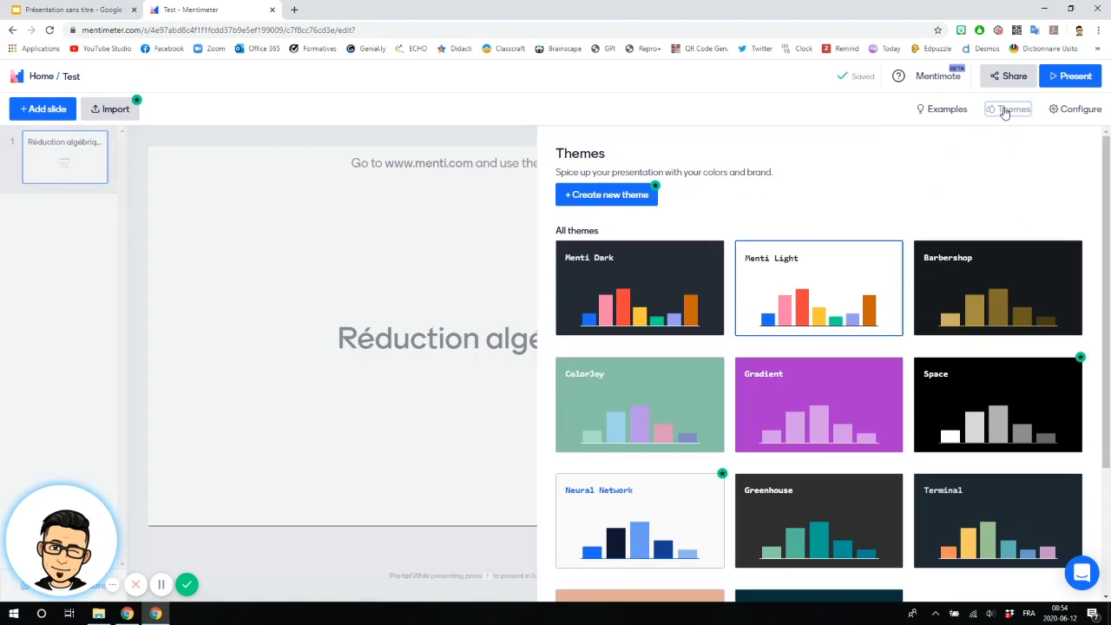
pyautogui.click(986, 293)
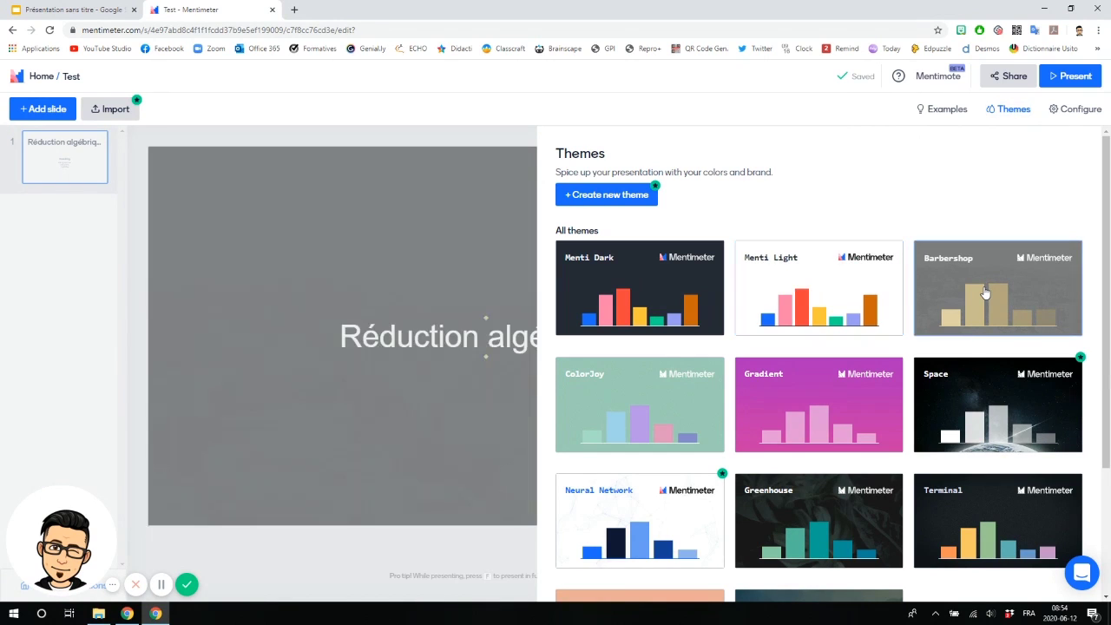
pyautogui.click(972, 390)
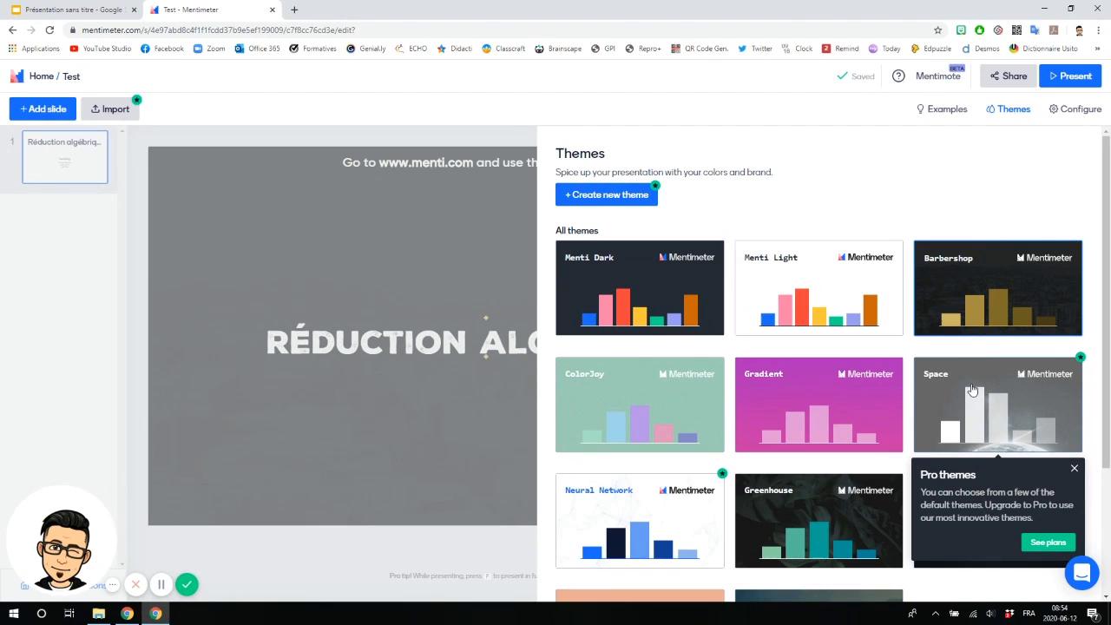
pyautogui.click(825, 413)
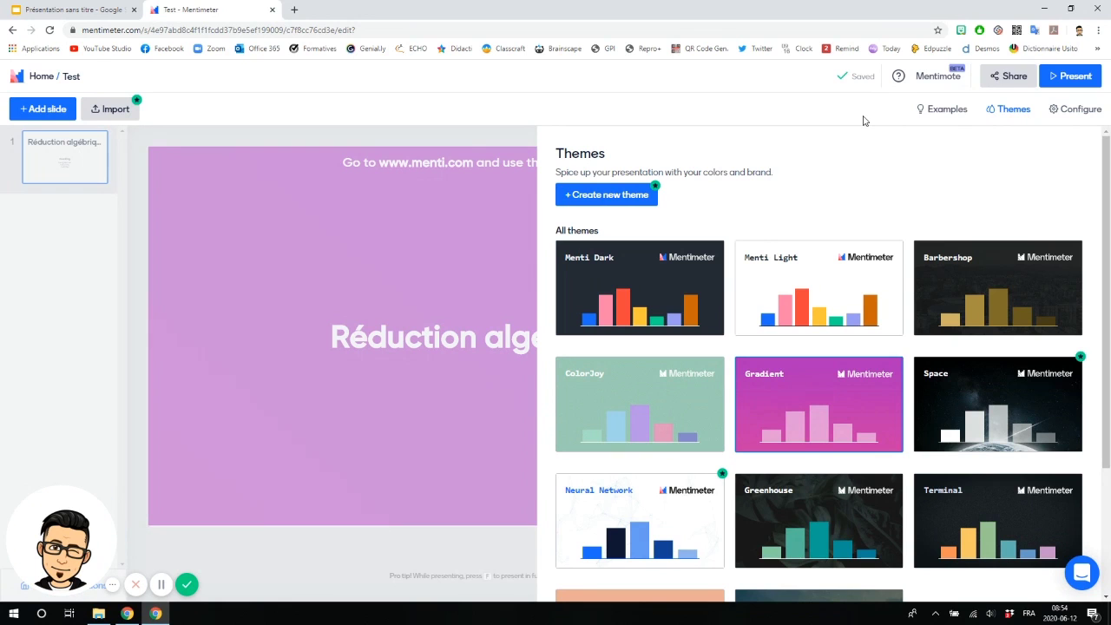
# Step: Examine the Presenter pace and Audience pace options in the presentation's configuration
pyautogui.click(1075, 109)
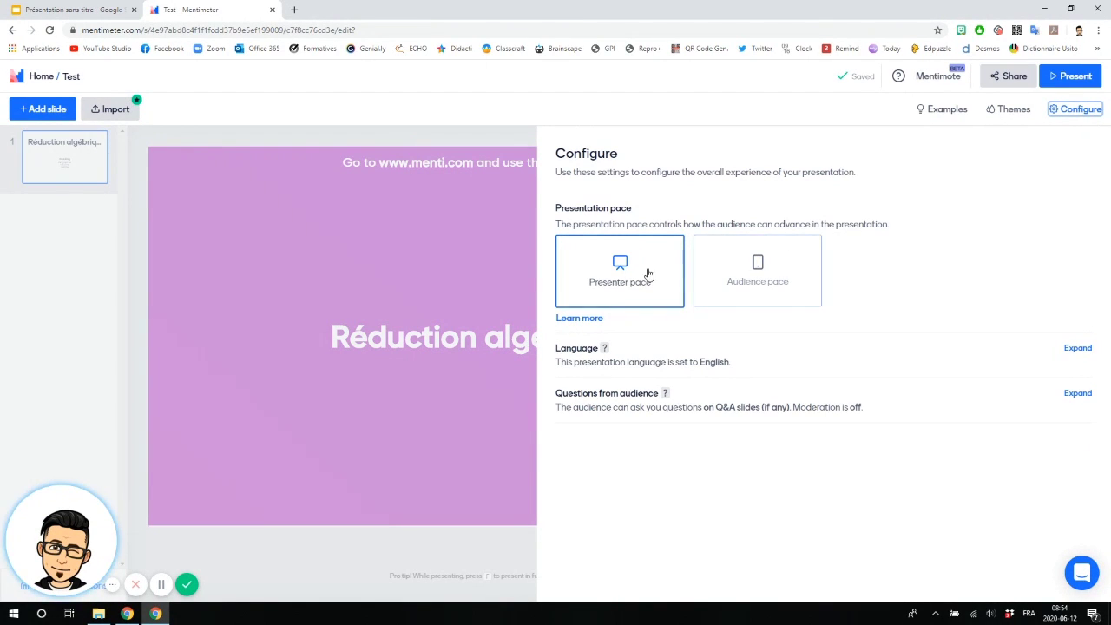
pyautogui.moveTo(621, 300)
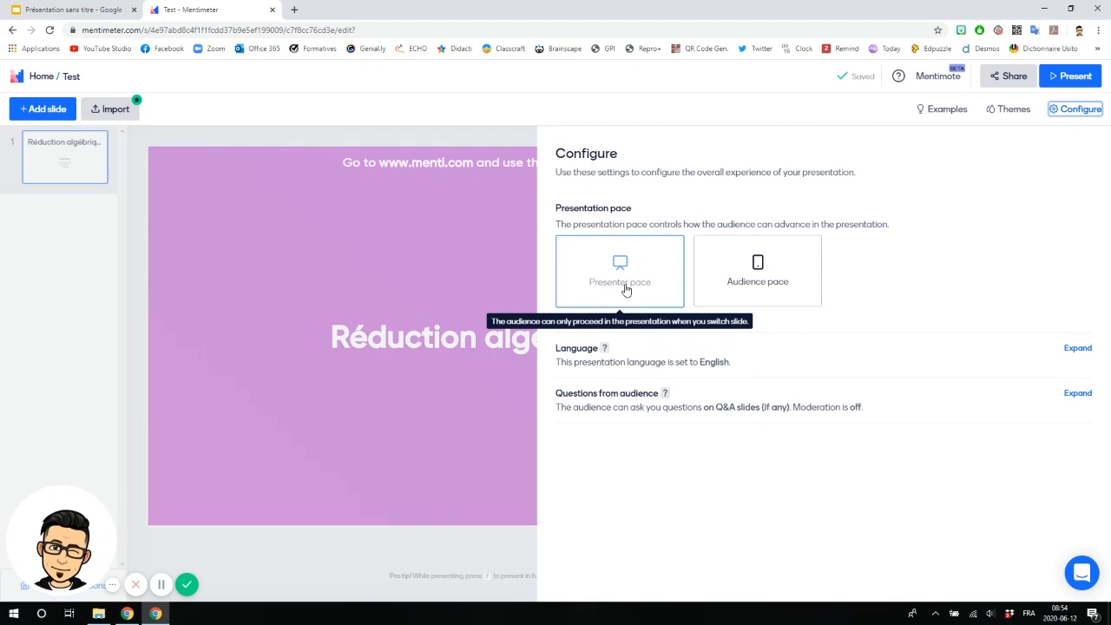
pyautogui.moveTo(769, 282)
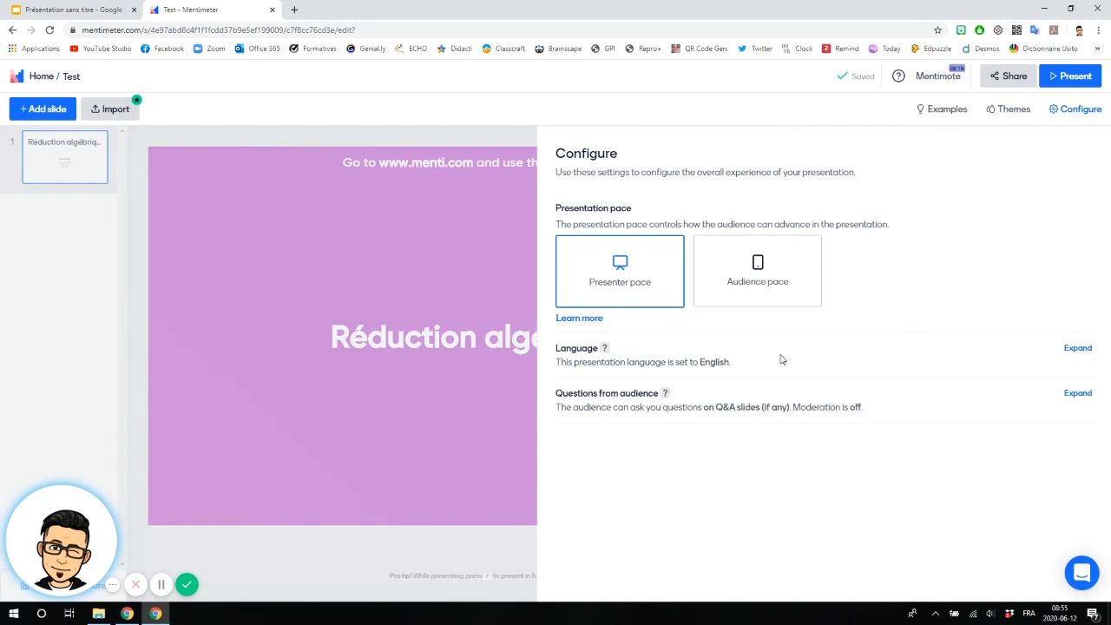
pyautogui.moveTo(791, 303)
pyautogui.click(1076, 110)
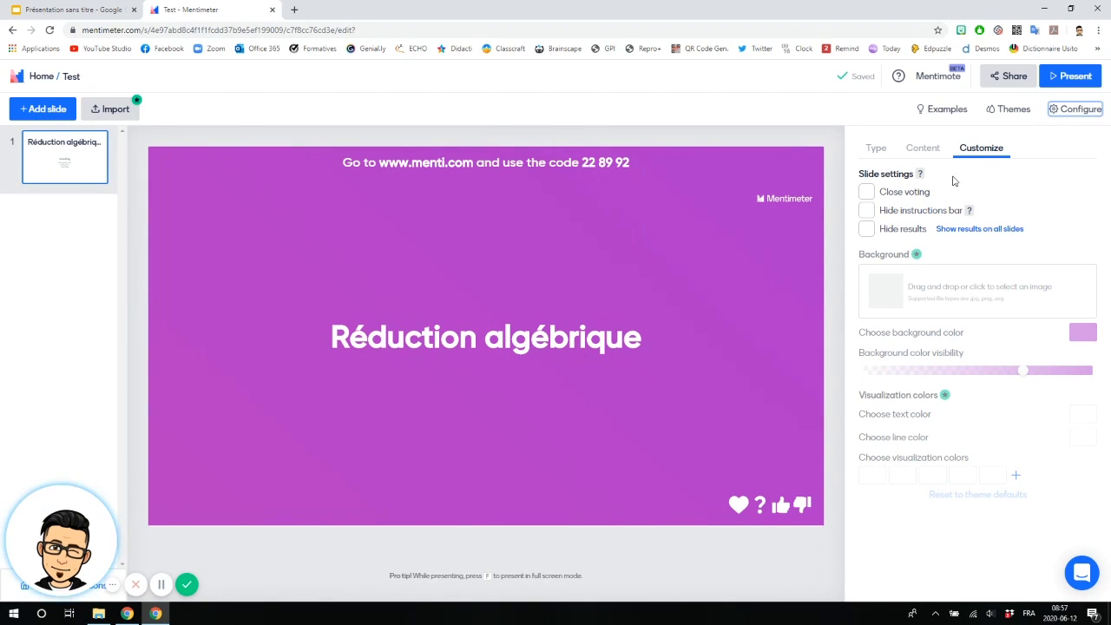
# Step: Review the presentation's share options for participation and for presentation sharing, and close them
pyautogui.click(998, 80)
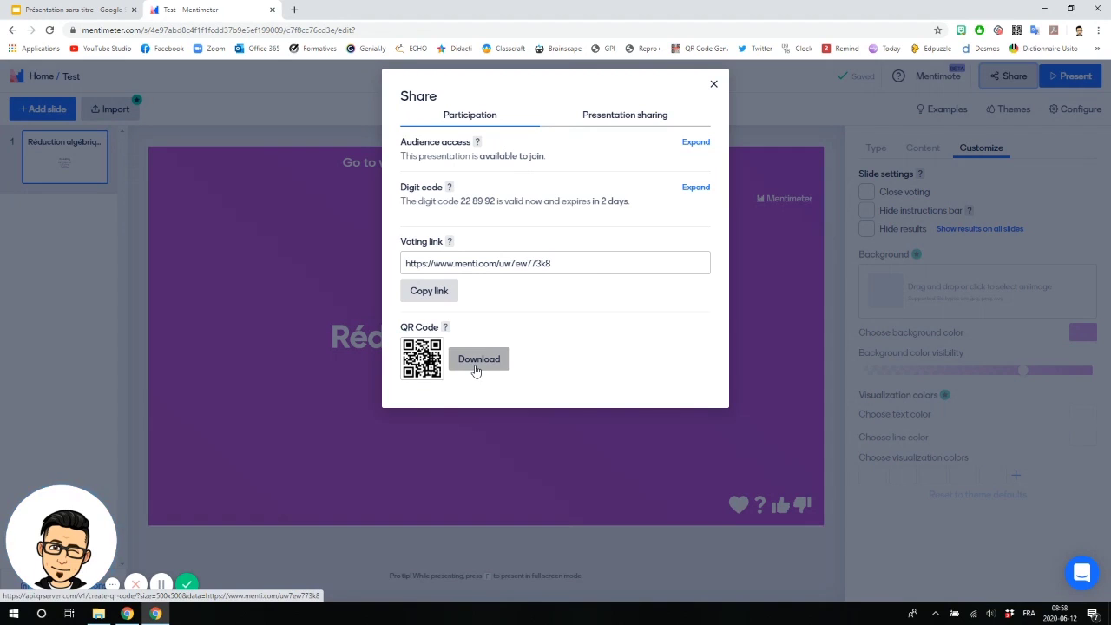
pyautogui.click(642, 118)
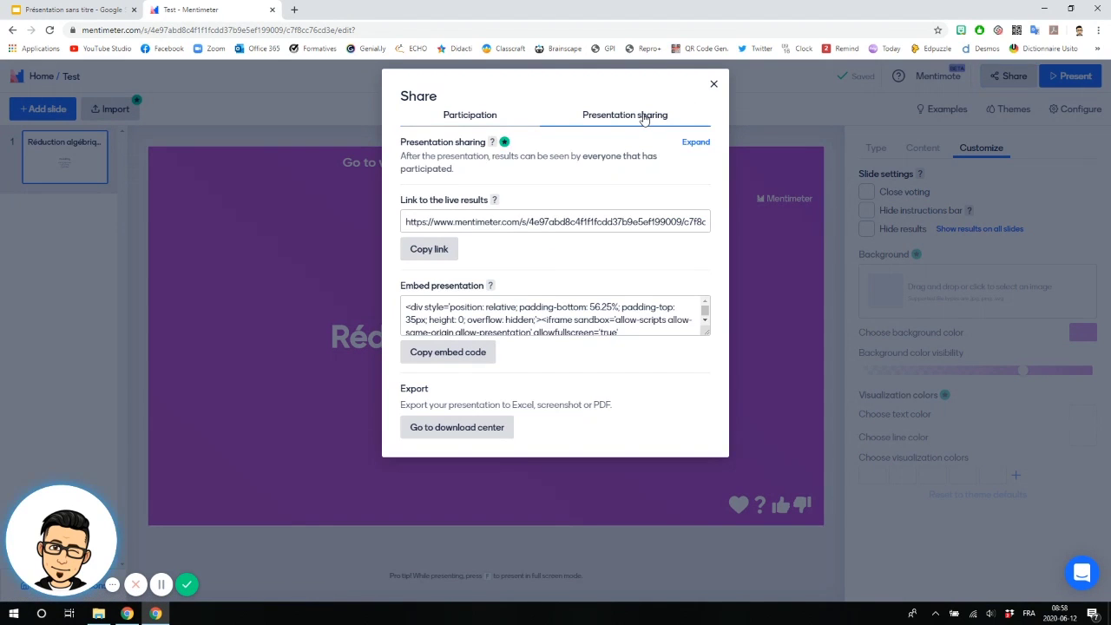
pyautogui.click(713, 86)
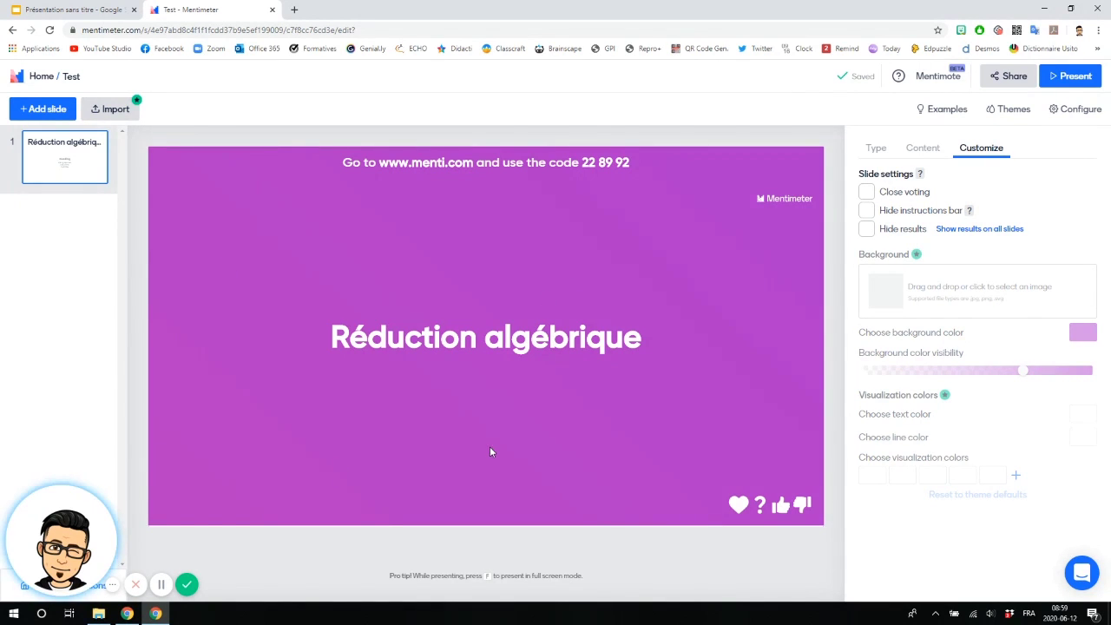
# Step: Start presenting the "Réduction algébrique" slide in full screen
pyautogui.click(1076, 77)
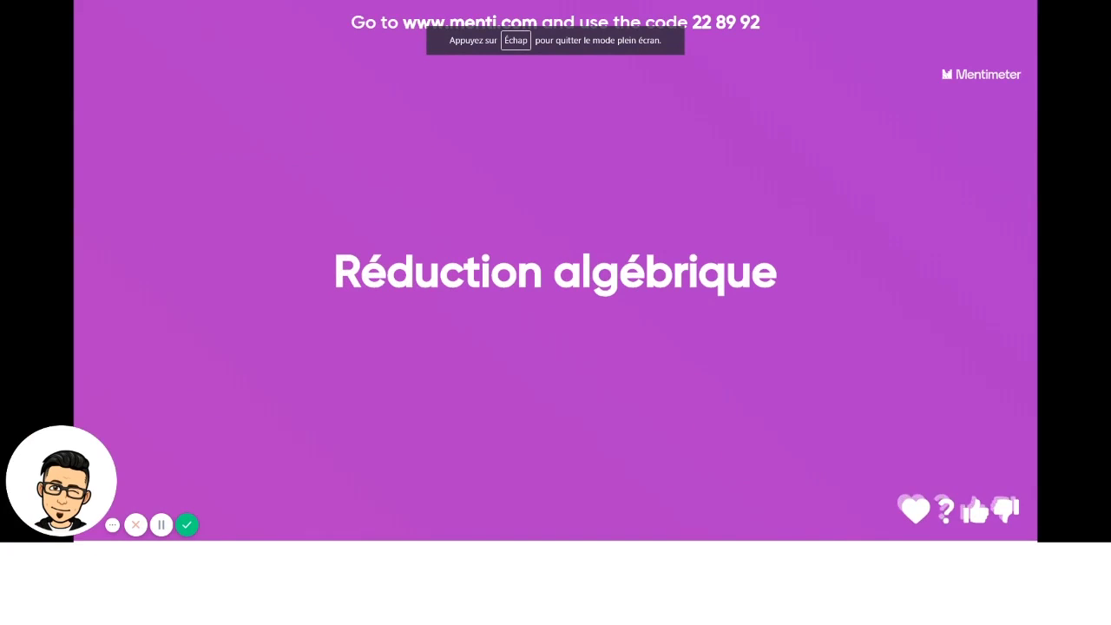